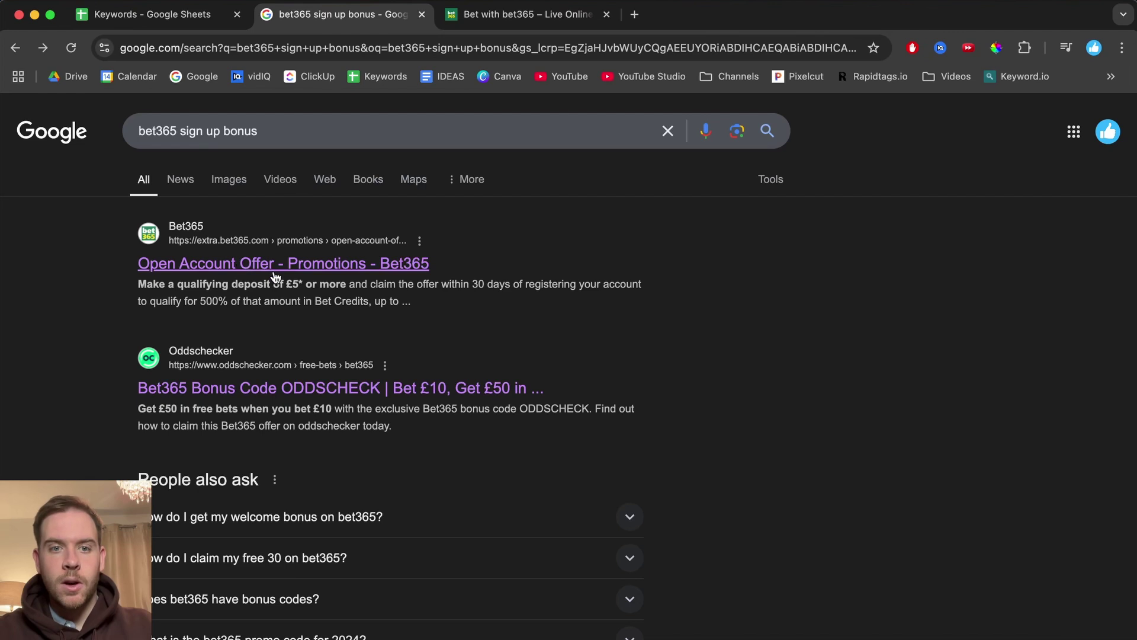
# Open the 'Open Account Offer - Promotions - Bet365' search result for the Bet £10 & Get £50 deal.
pyautogui.click(360, 264)
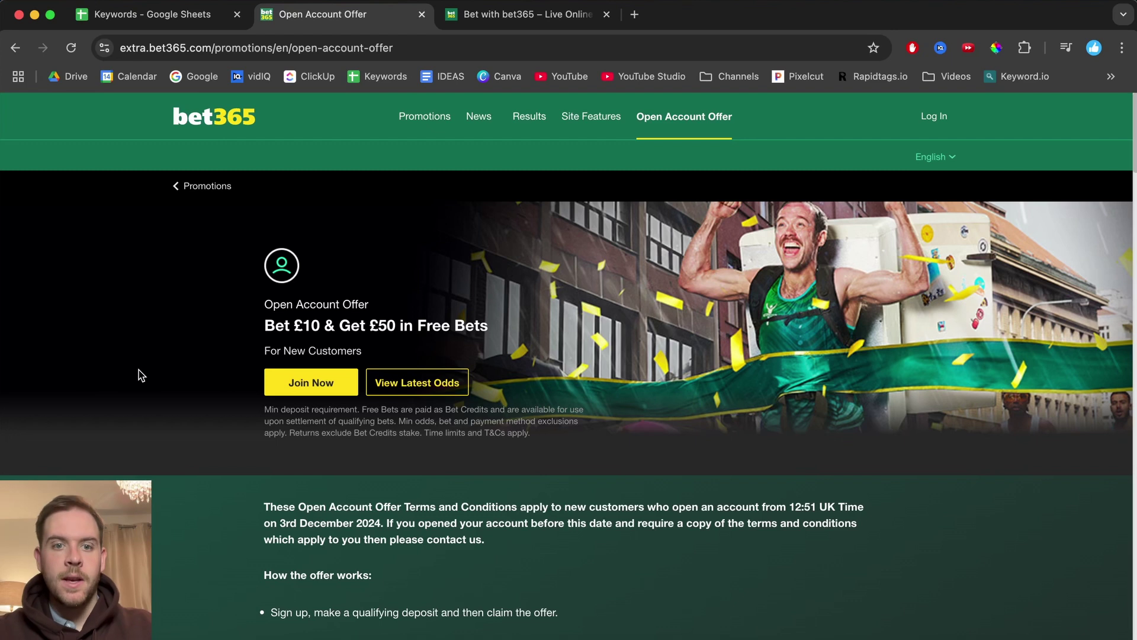
# Start the Join Now registration and fill in the Personal Info details.
pyautogui.click(331, 389)
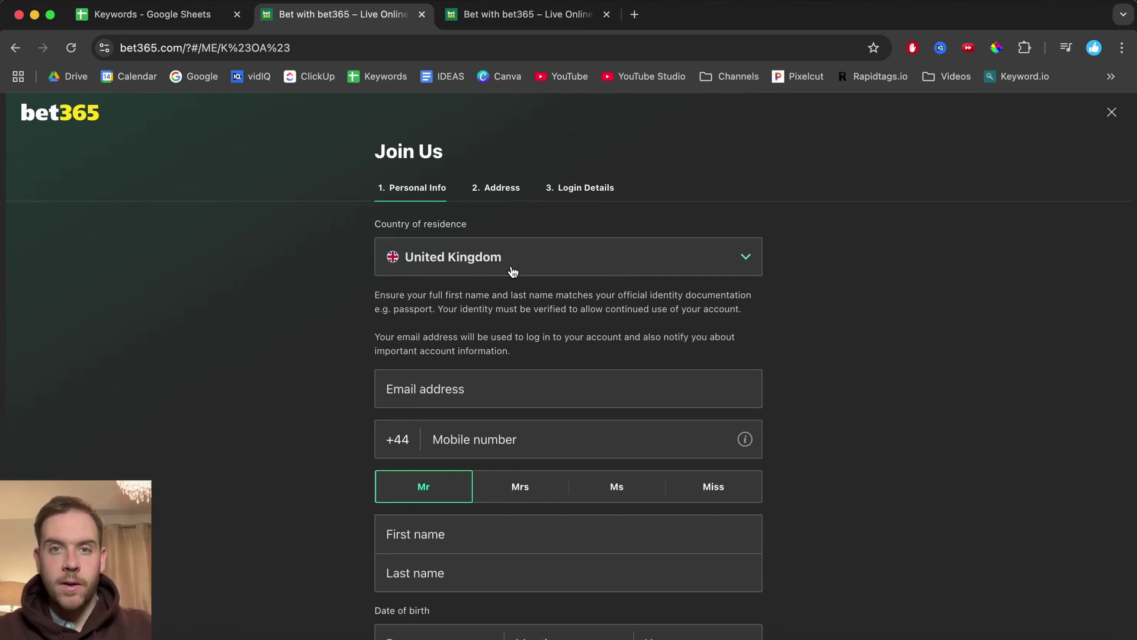
pyautogui.scroll(-3, 297, 323)
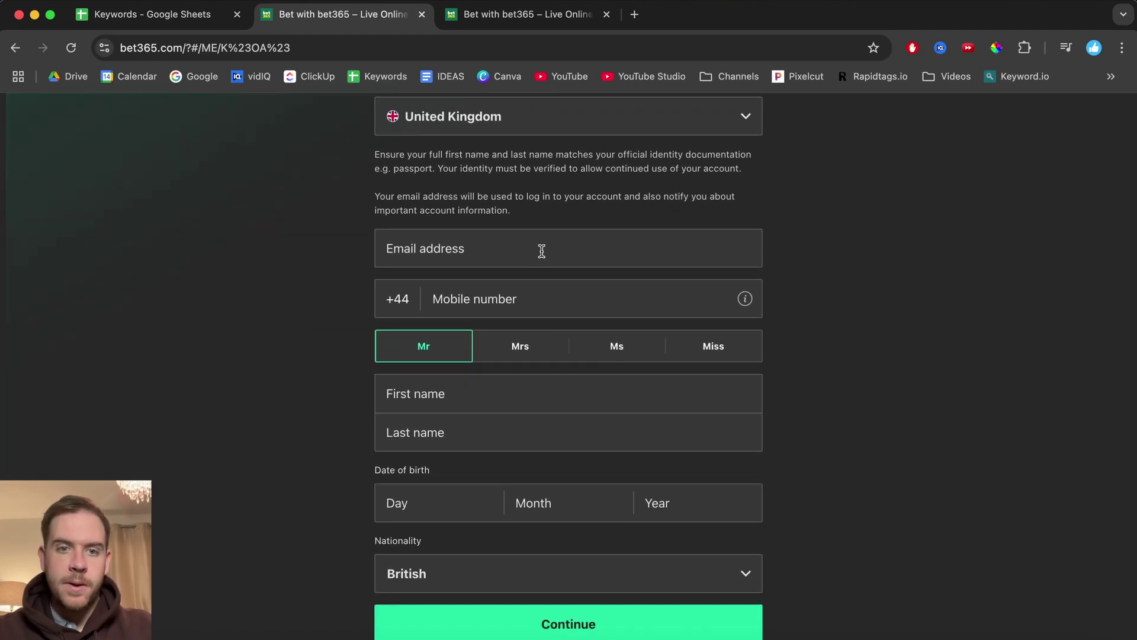
pyautogui.scroll(-1, 537, 301)
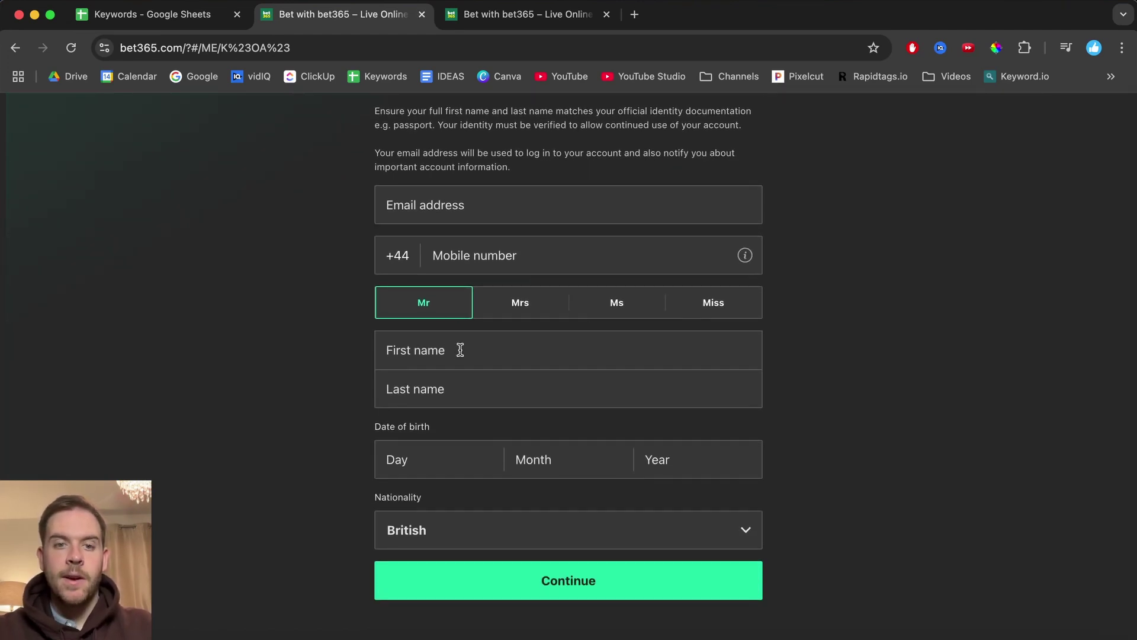
pyautogui.scroll(-2, 324, 464)
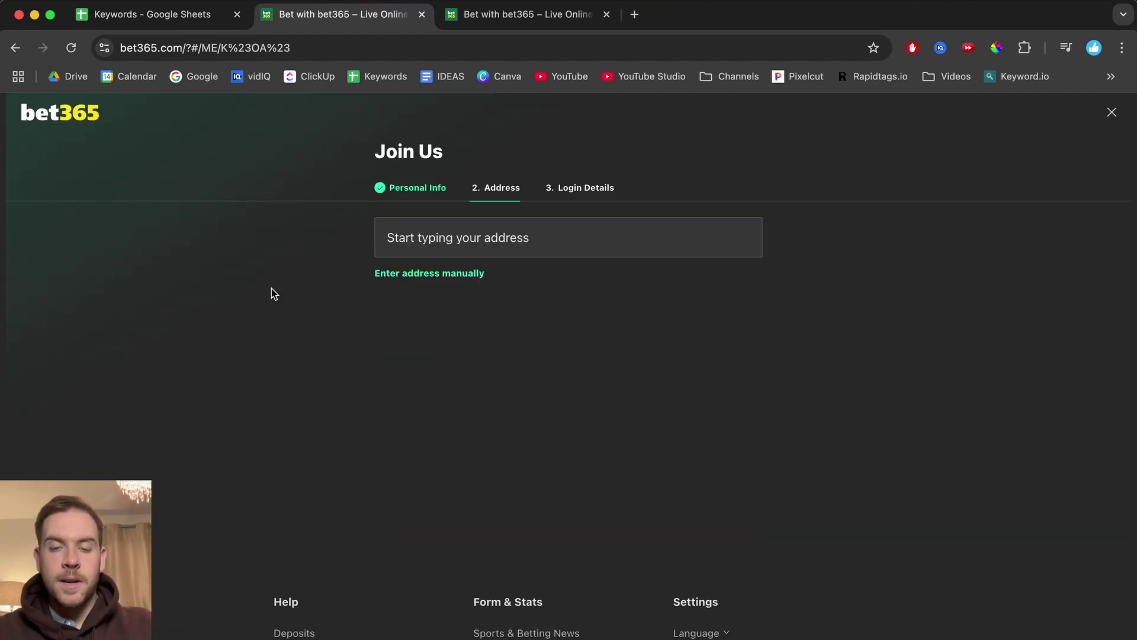
# Enter the home address and set an account password.
pyautogui.click(536, 237)
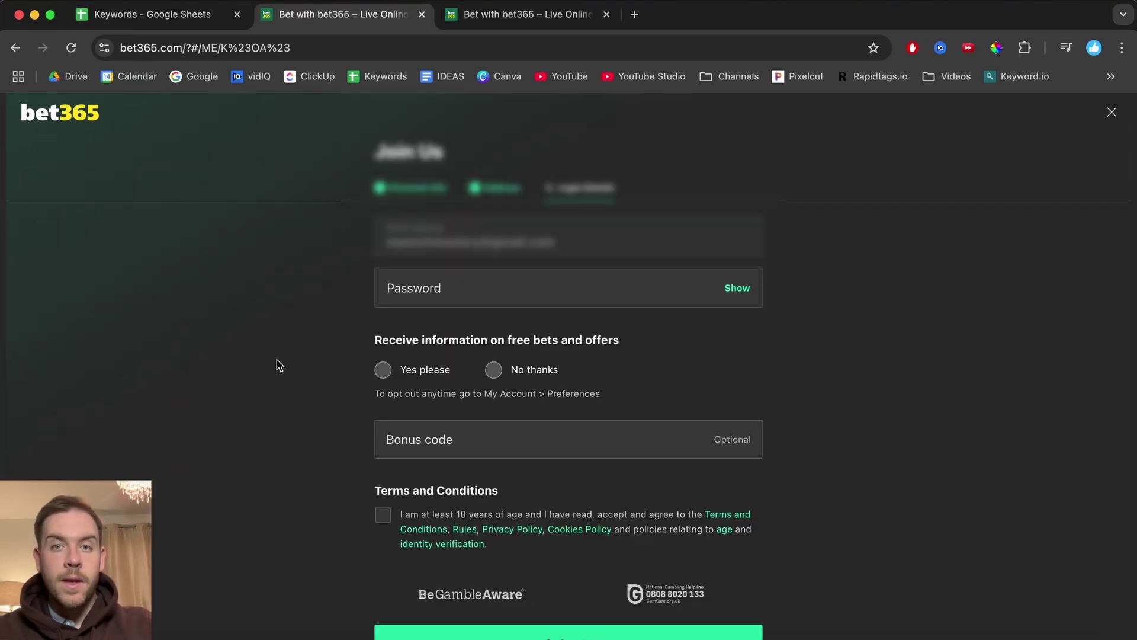
pyautogui.click(566, 289)
pyautogui.write('**********')
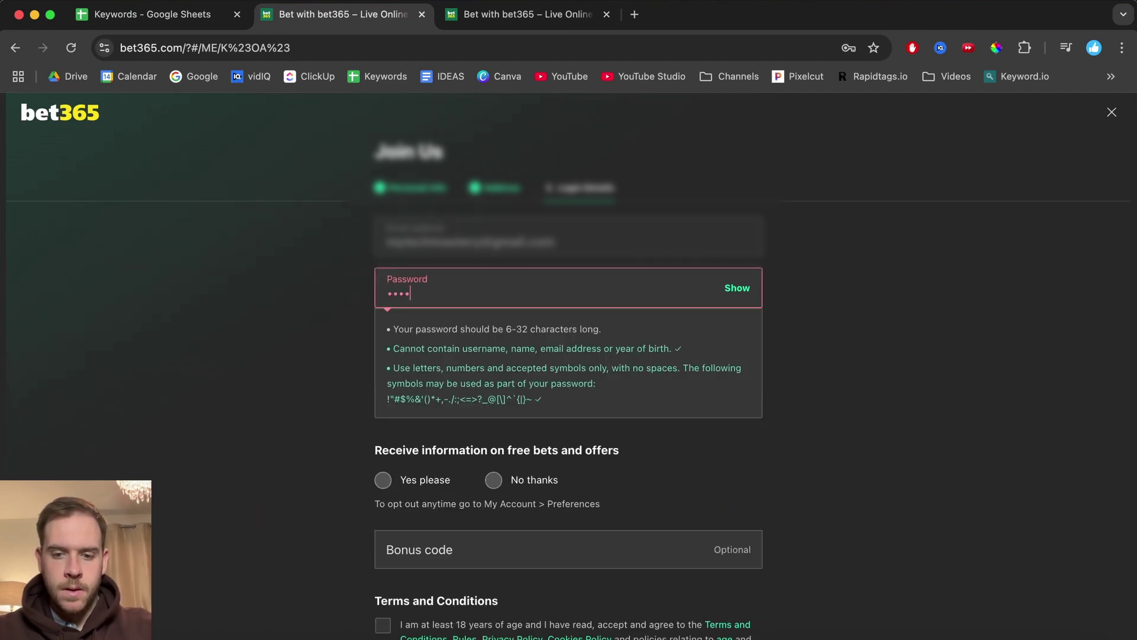
pyautogui.click(274, 373)
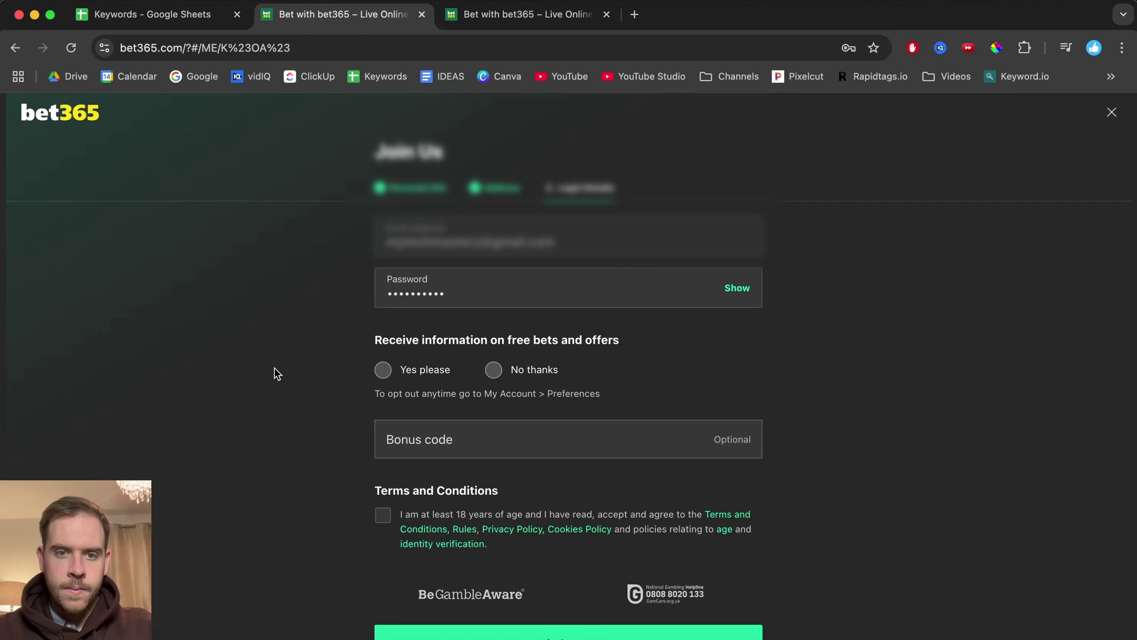
# Opt in to free bets and offers with 'Yes please' and accept the Terms and Conditions.
pyautogui.click(383, 369)
pyautogui.scroll(-1, 306, 413)
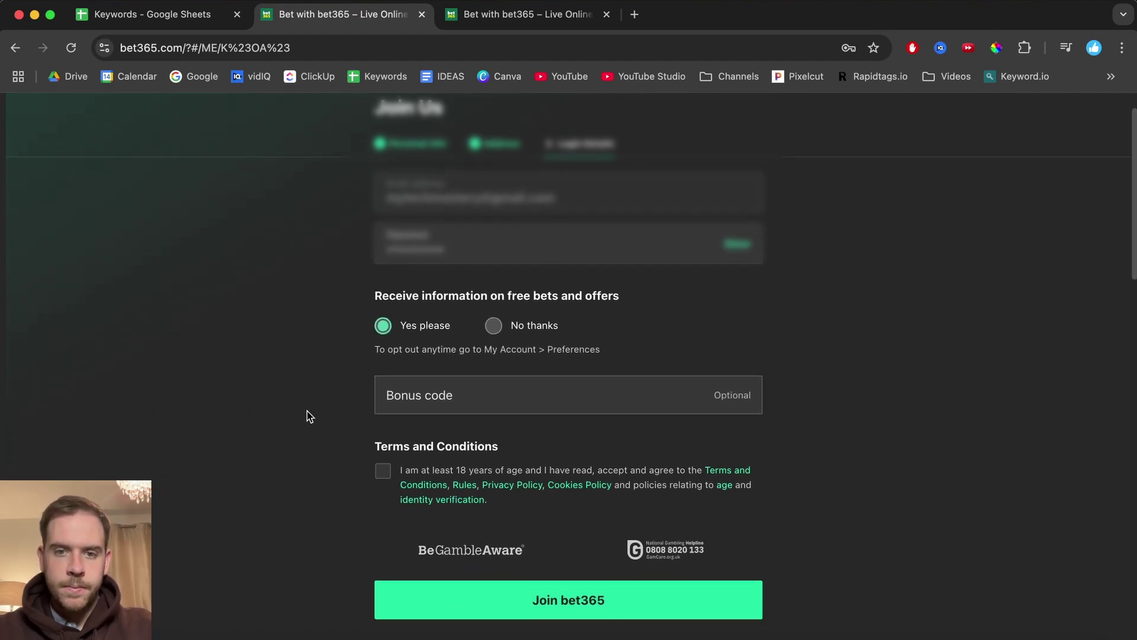
pyautogui.click(468, 377)
pyautogui.scroll(1, 197, 341)
pyautogui.click(198, 340)
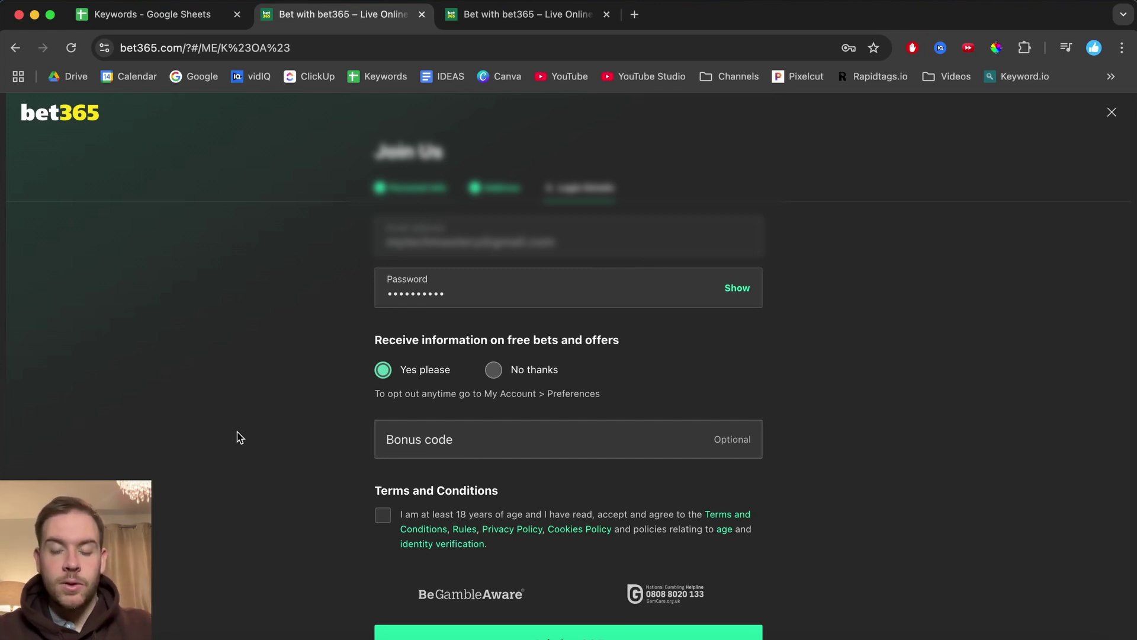
pyautogui.scroll(-1, 240, 437)
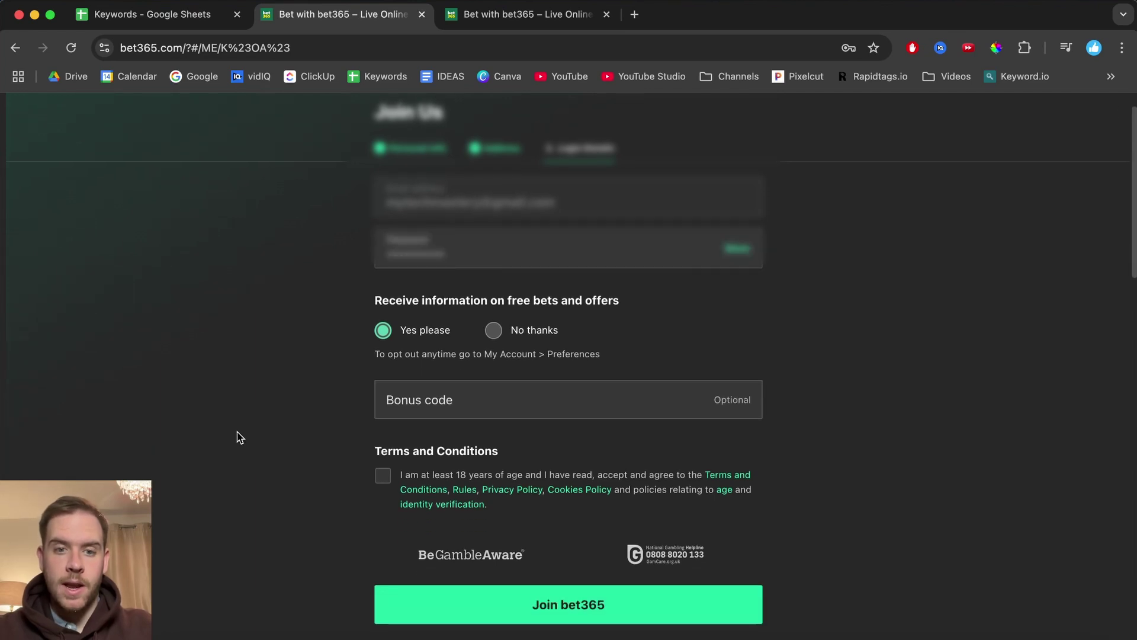
pyautogui.click(385, 477)
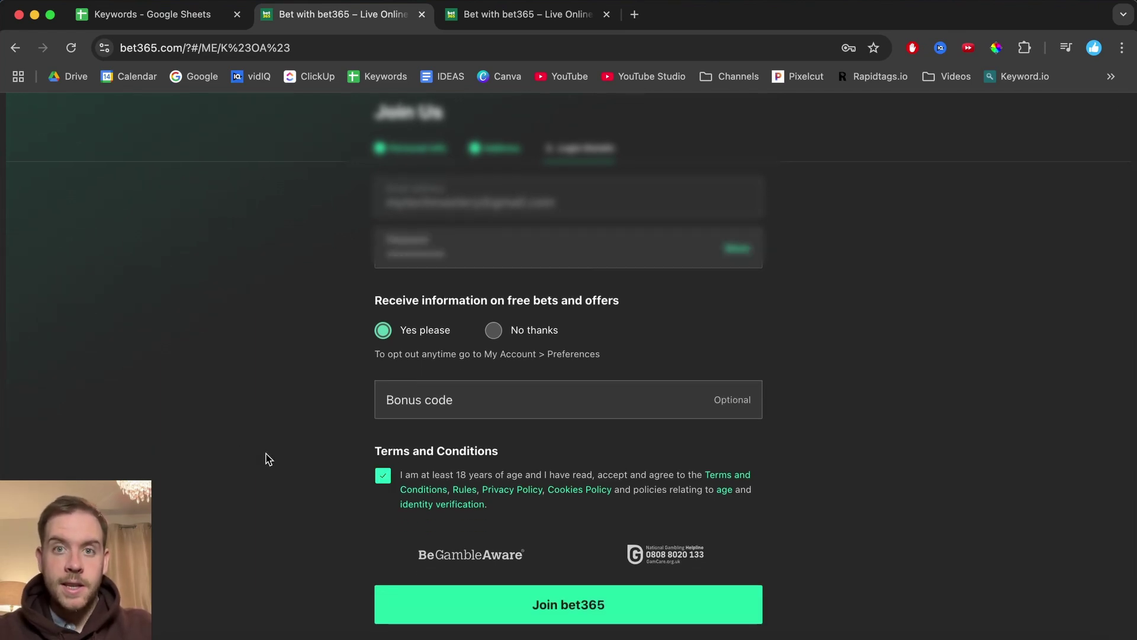
pyautogui.scroll(-1, 267, 459)
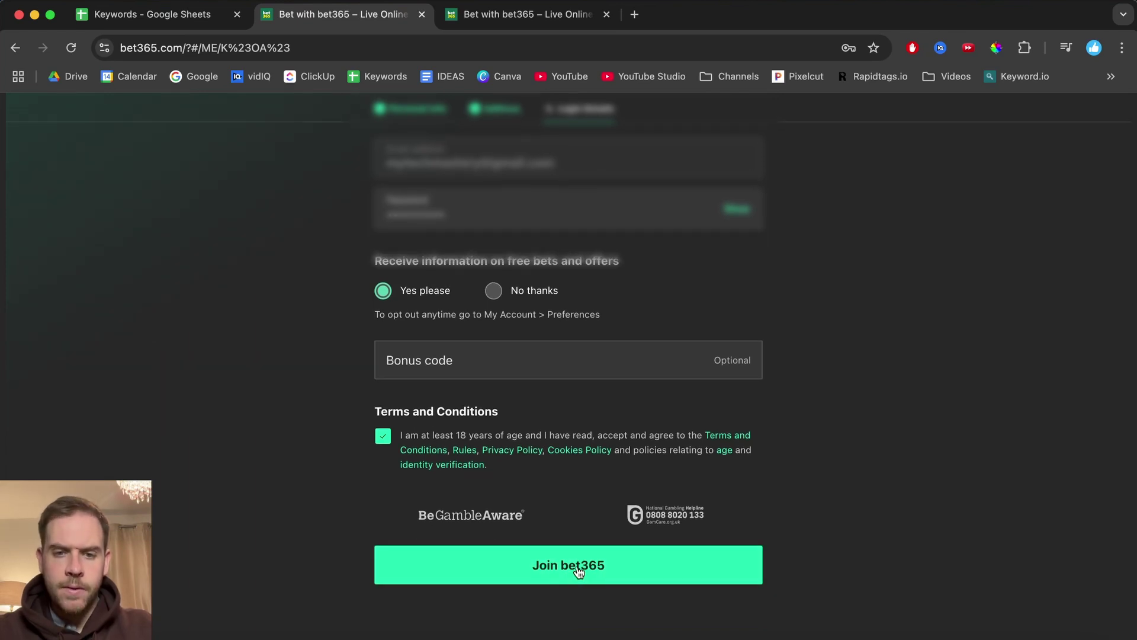
# Submit the Join bet365 registration and verify the mobile number with the texted six-digit code.
pyautogui.click(636, 569)
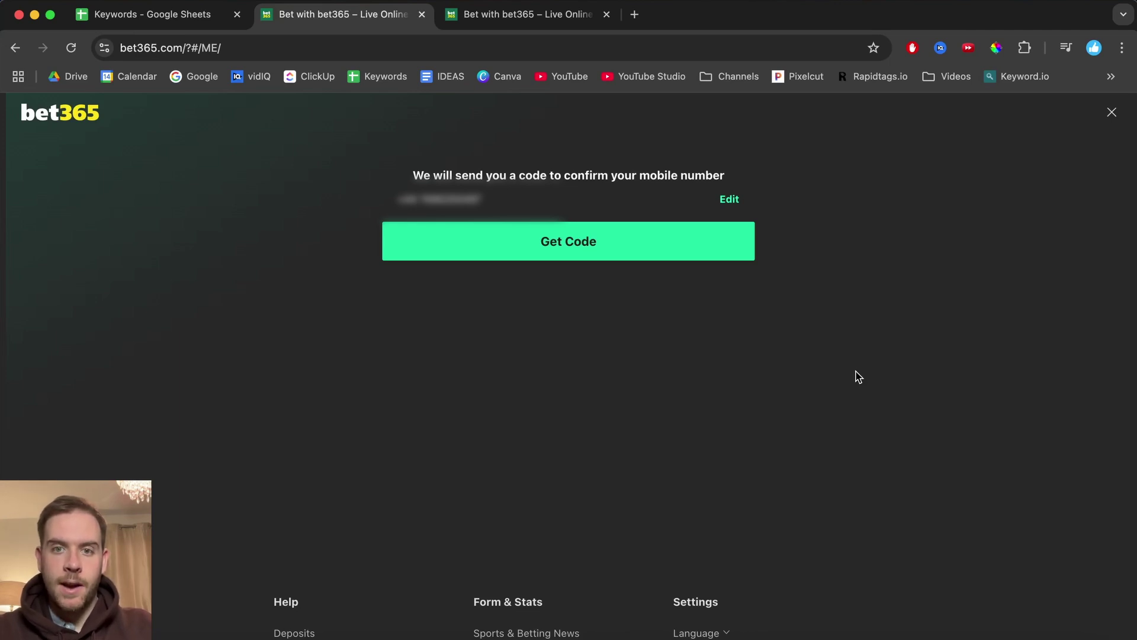
pyautogui.click(601, 241)
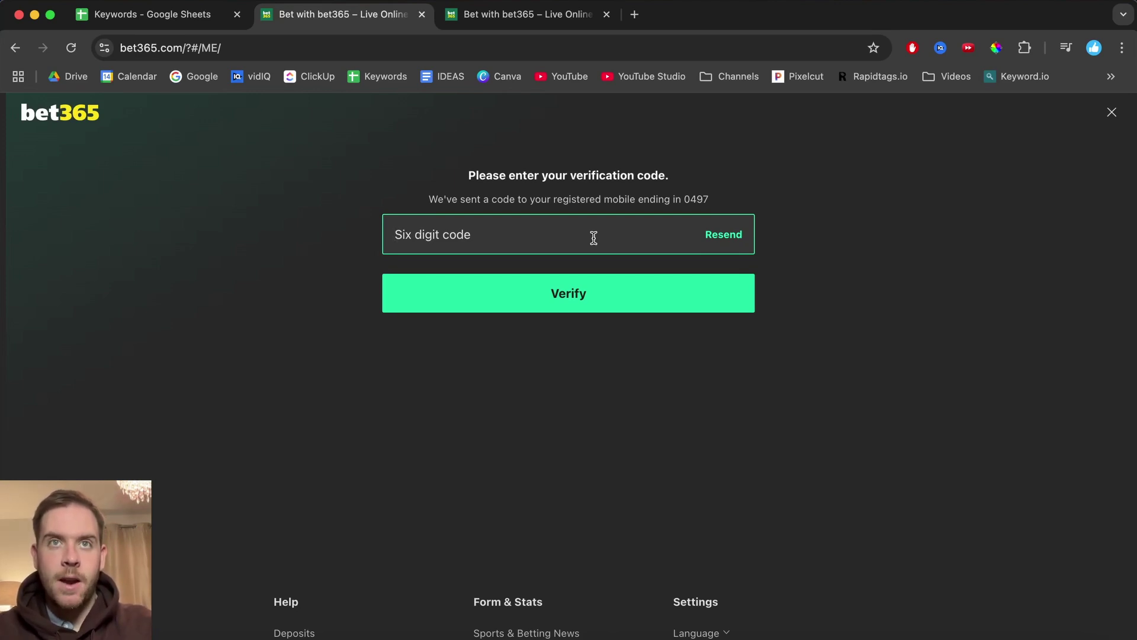
pyautogui.click(393, 232)
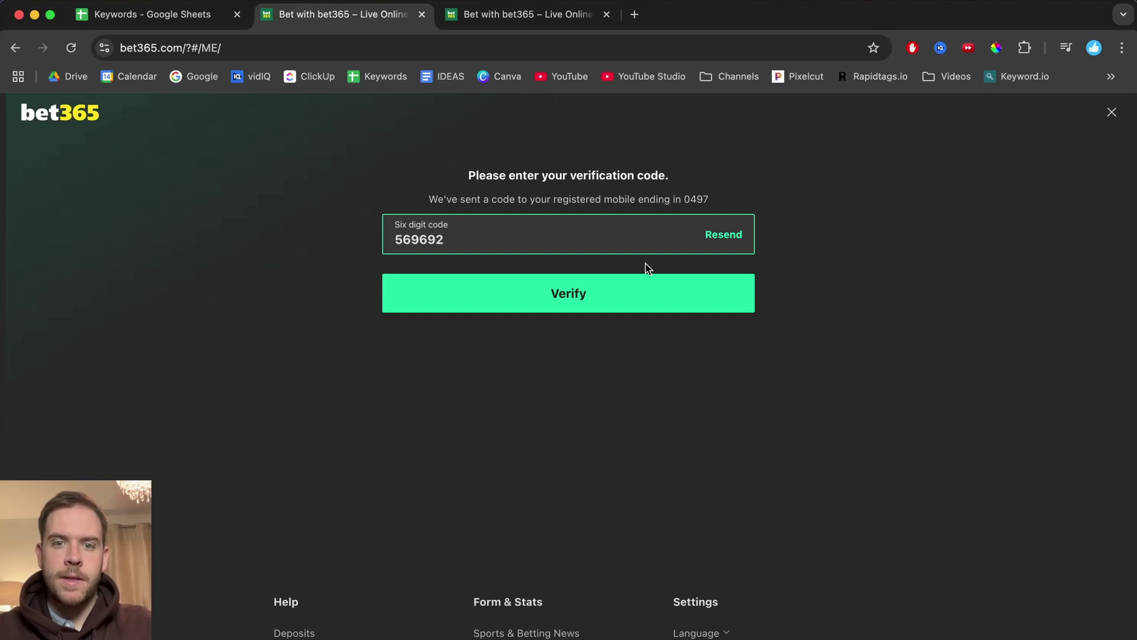
pyautogui.click(652, 295)
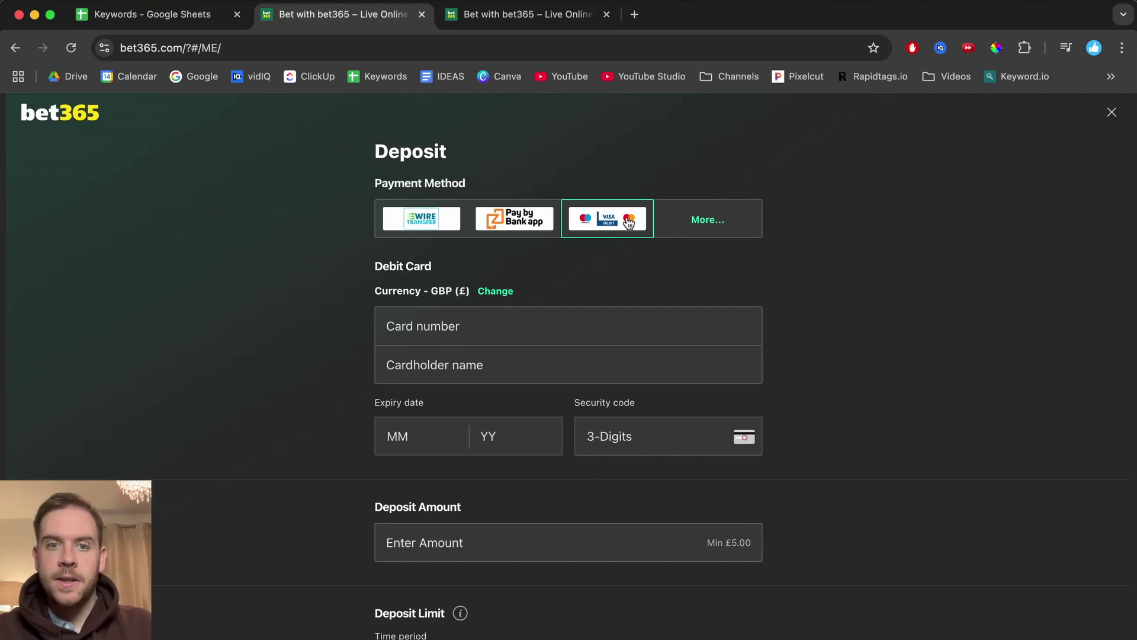
# Review the other payment methods, then stay with Debit Card.
pyautogui.click(708, 220)
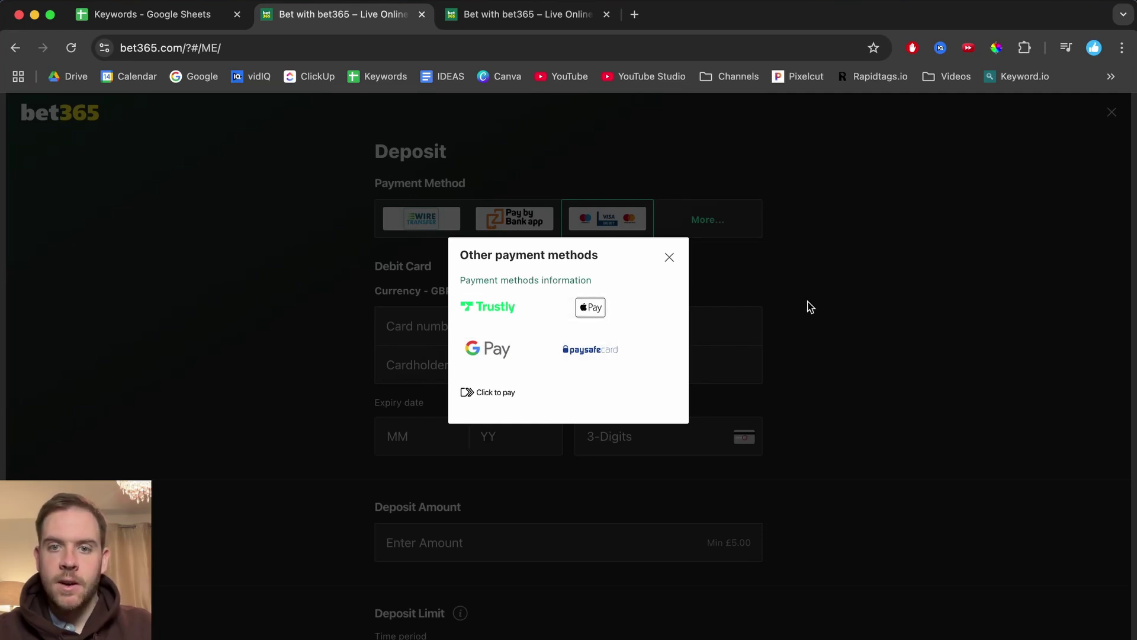
pyautogui.click(669, 258)
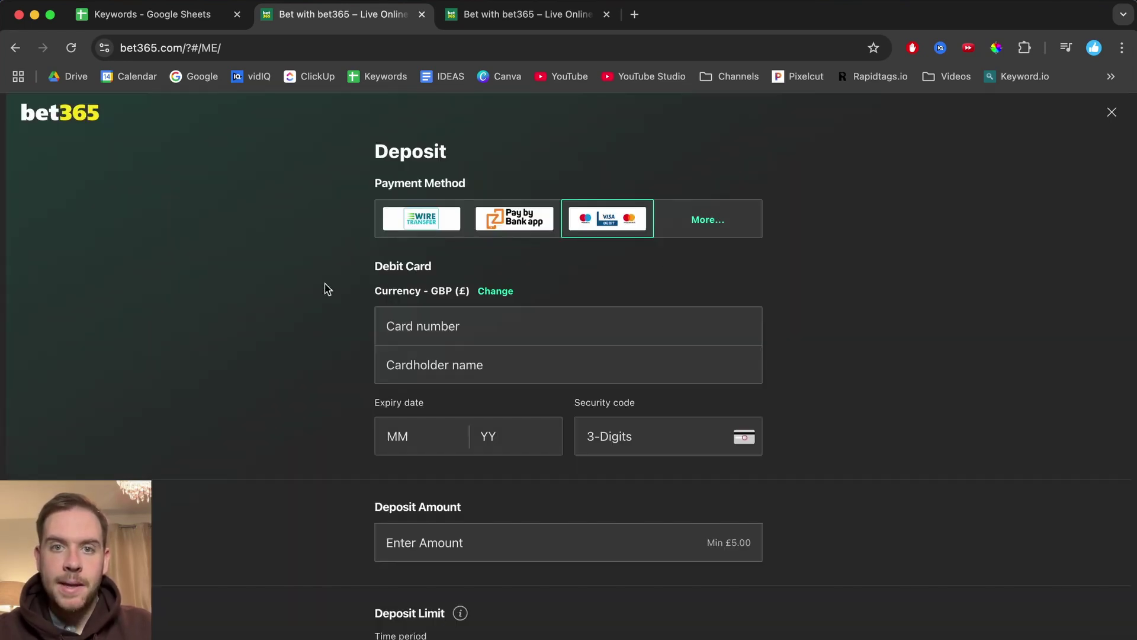
pyautogui.scroll(-2, 325, 287)
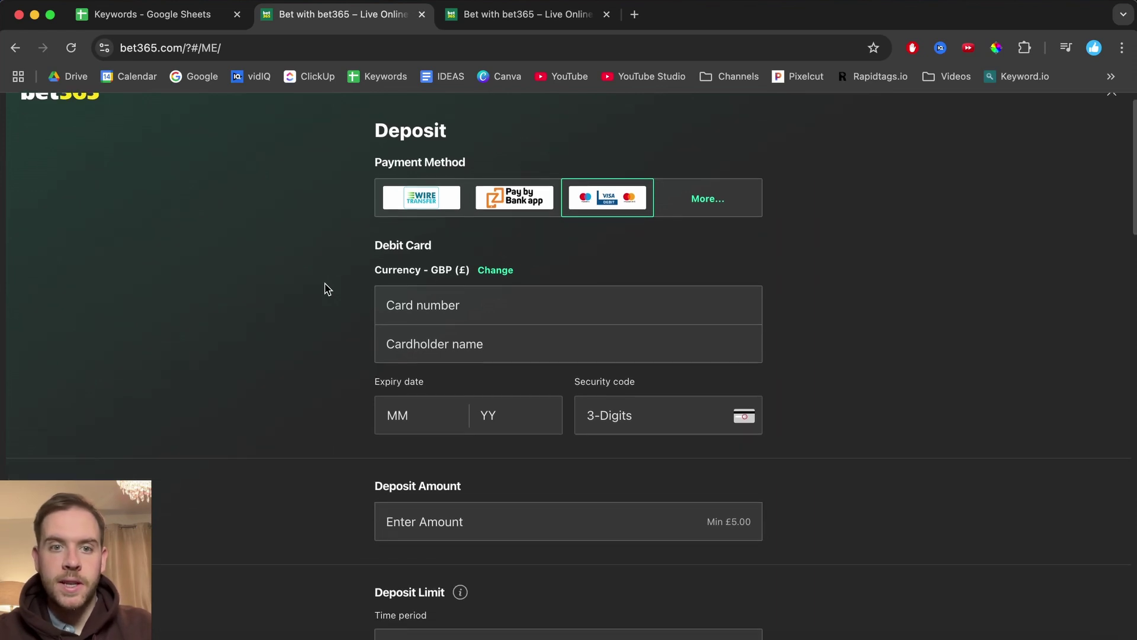
pyautogui.scroll(-7, 294, 310)
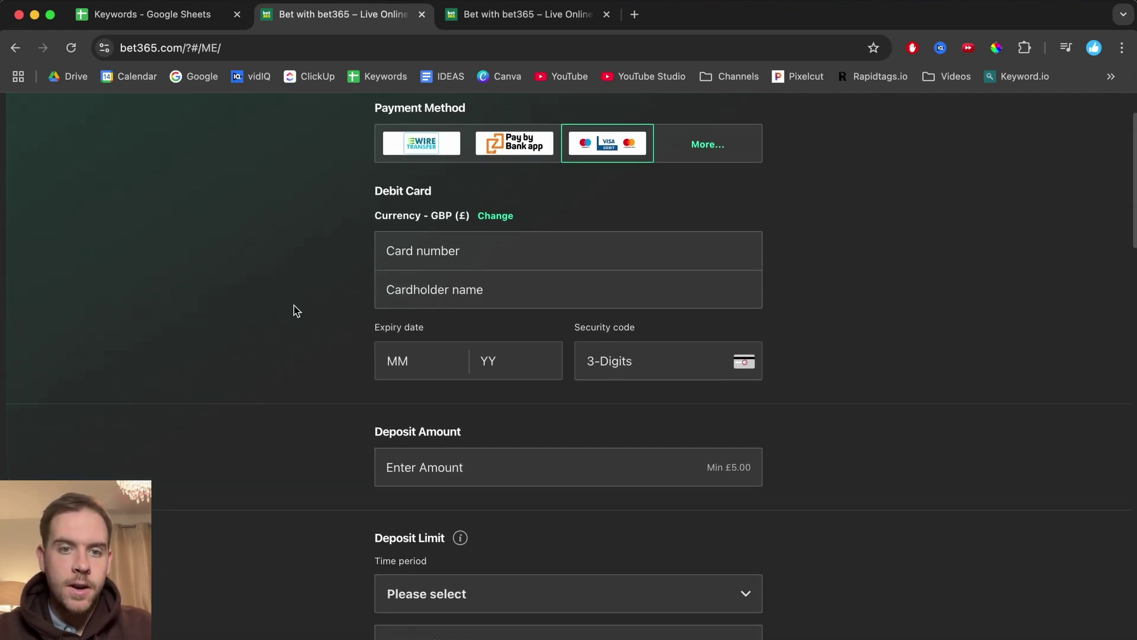
pyautogui.scroll(-4, 294, 307)
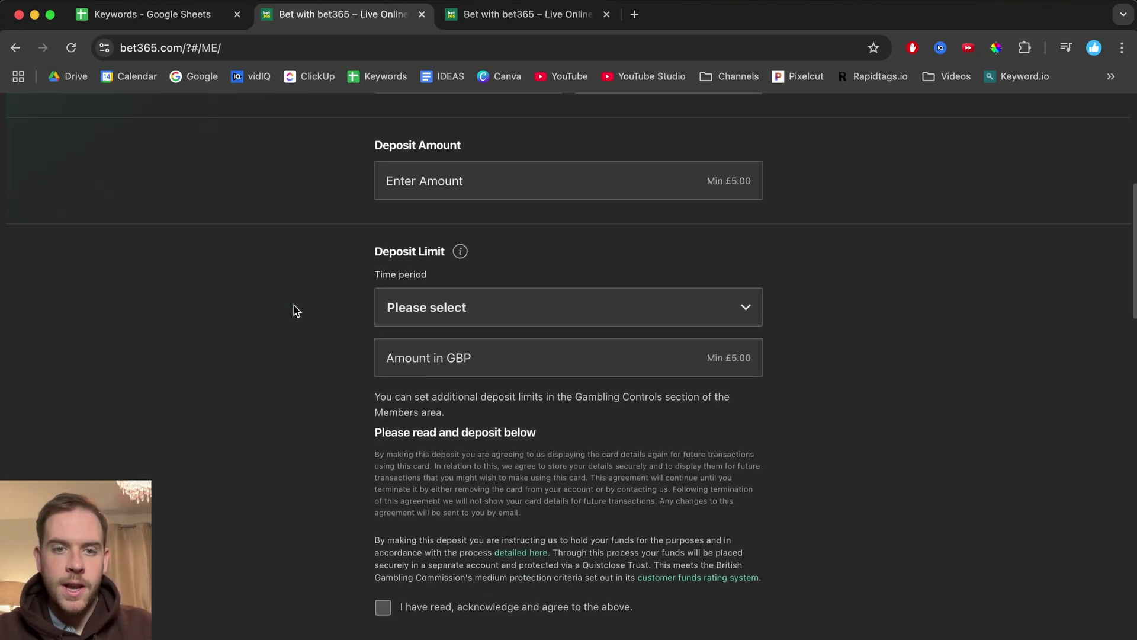
# Enter a £10.00 deposit, choose a deposit limit period, and agree to the deposit terms.
pyautogui.click(490, 164)
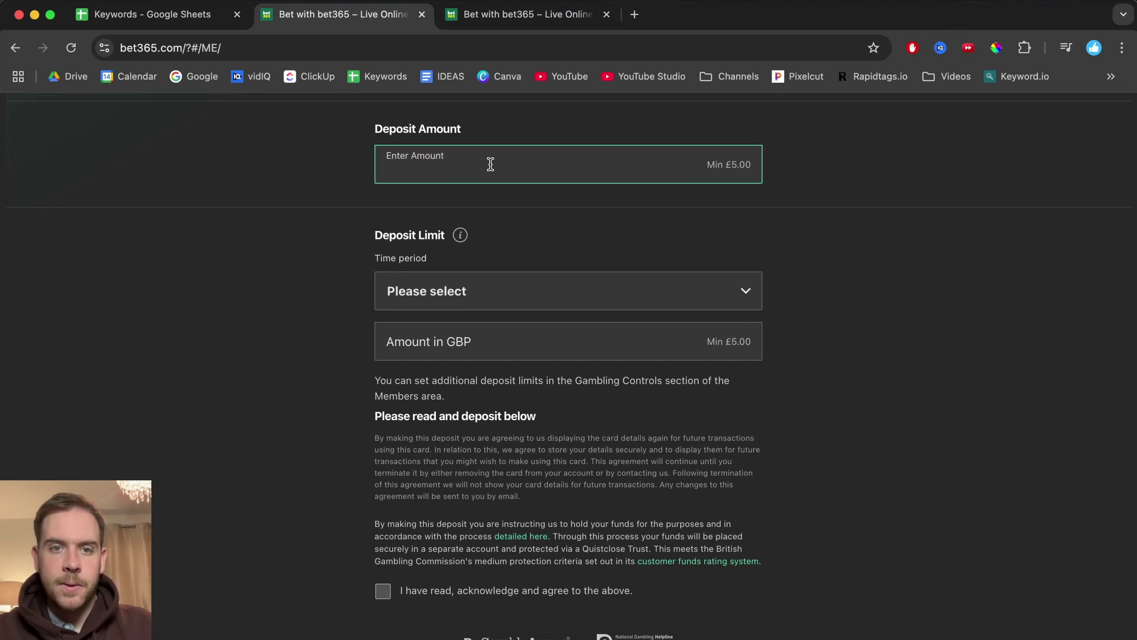
pyautogui.write('10')
pyautogui.click(287, 265)
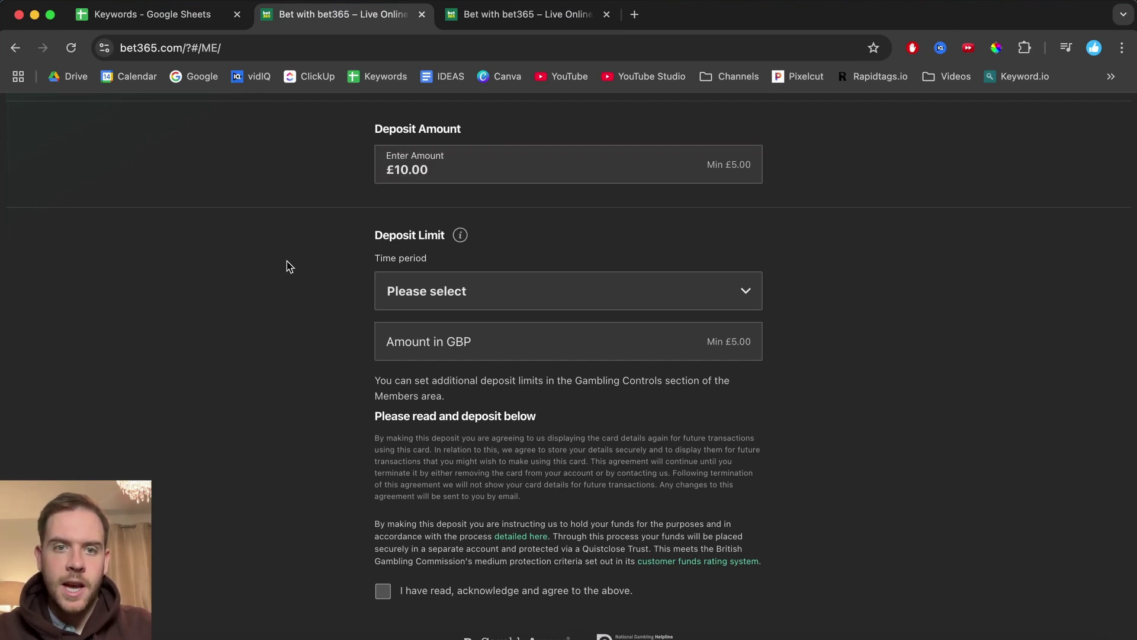
pyautogui.scroll(-1, 290, 265)
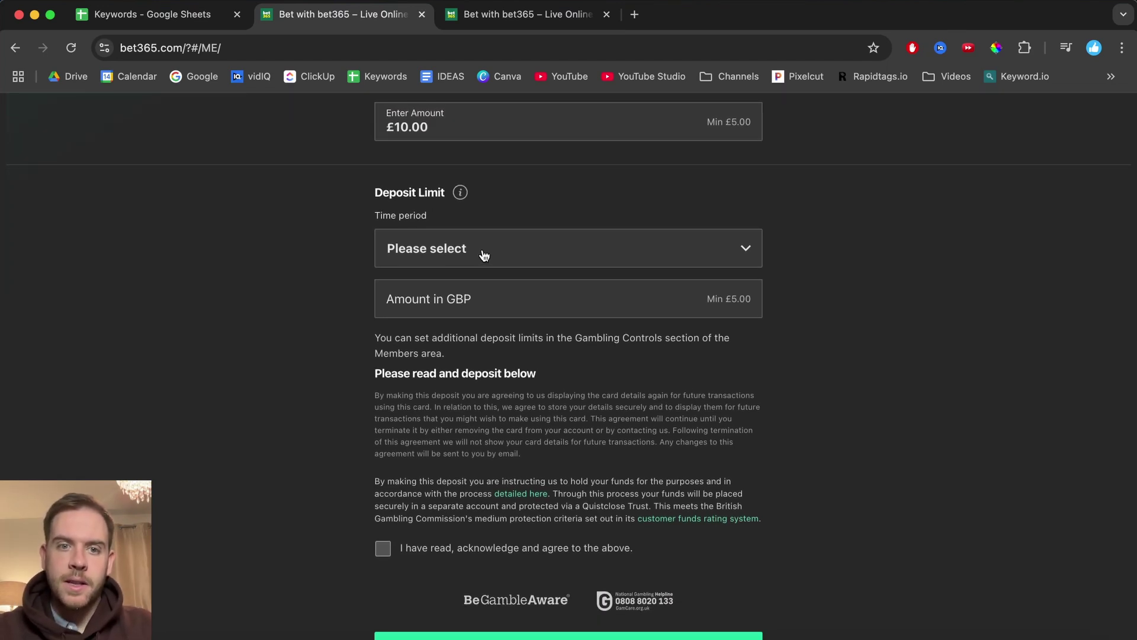
pyautogui.click(483, 254)
pyautogui.click(302, 331)
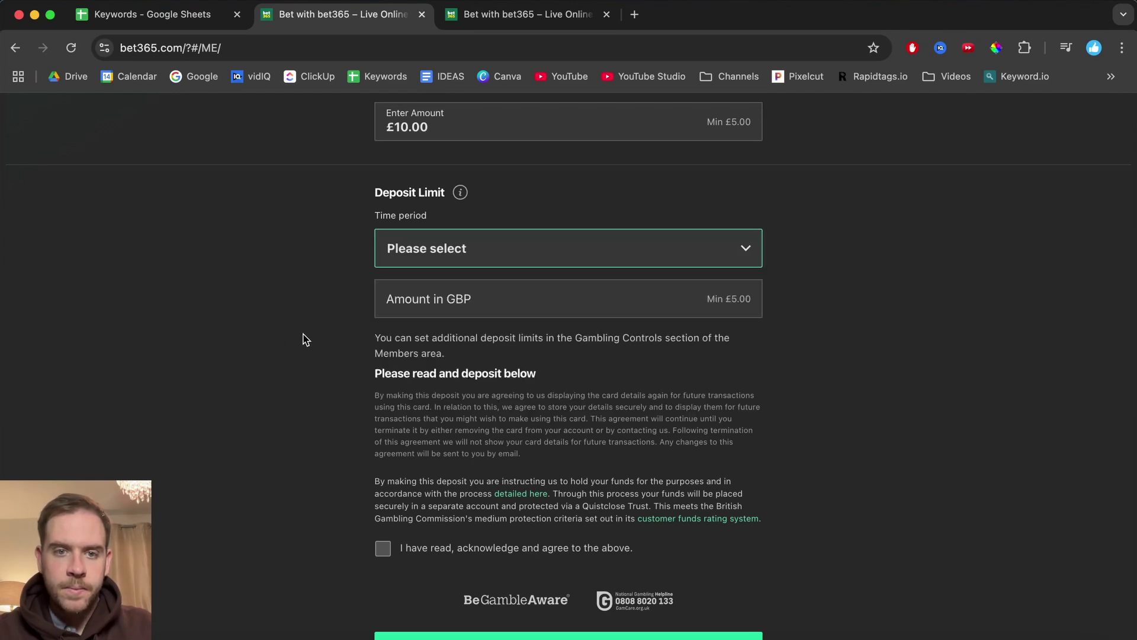
pyautogui.scroll(-3, 273, 356)
pyautogui.scroll(-2, 271, 357)
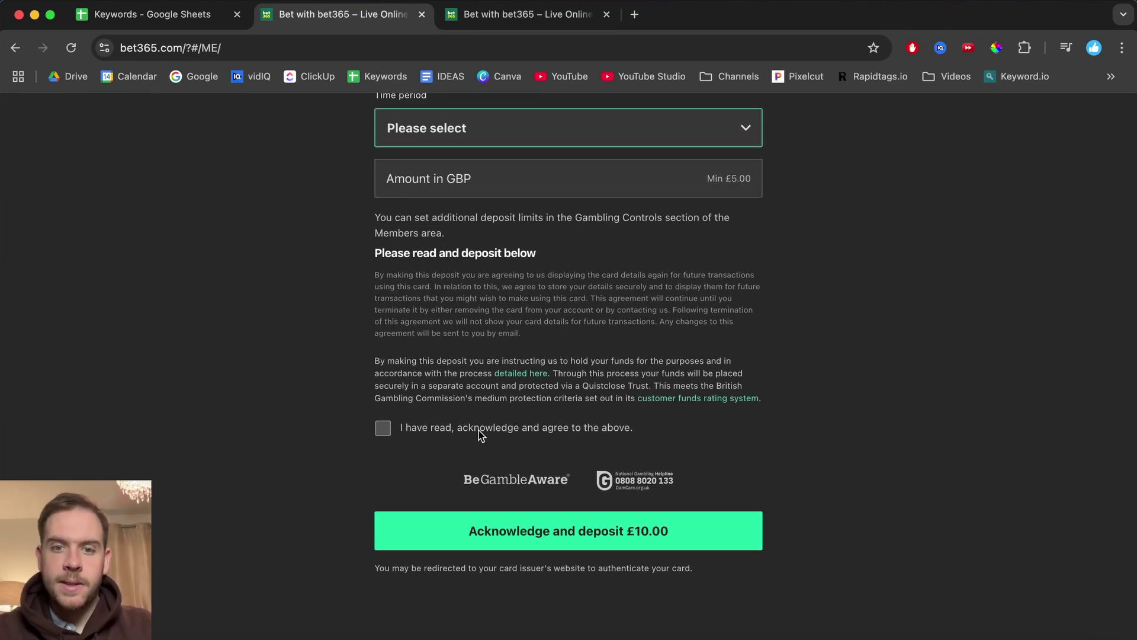
pyautogui.click(382, 428)
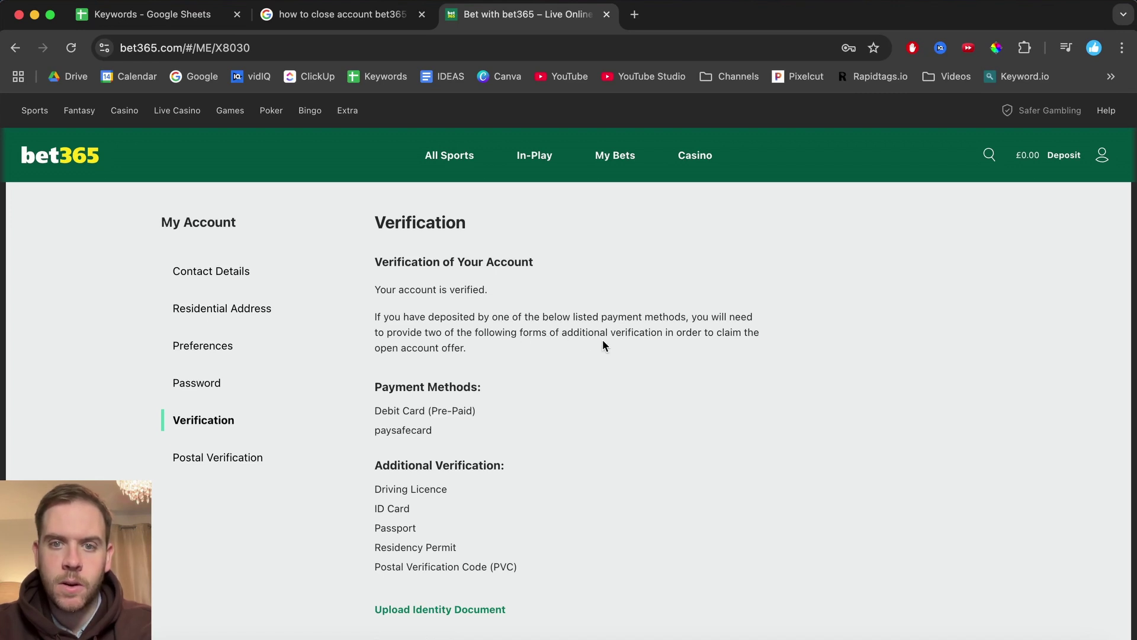
pyautogui.scroll(-3, 661, 433)
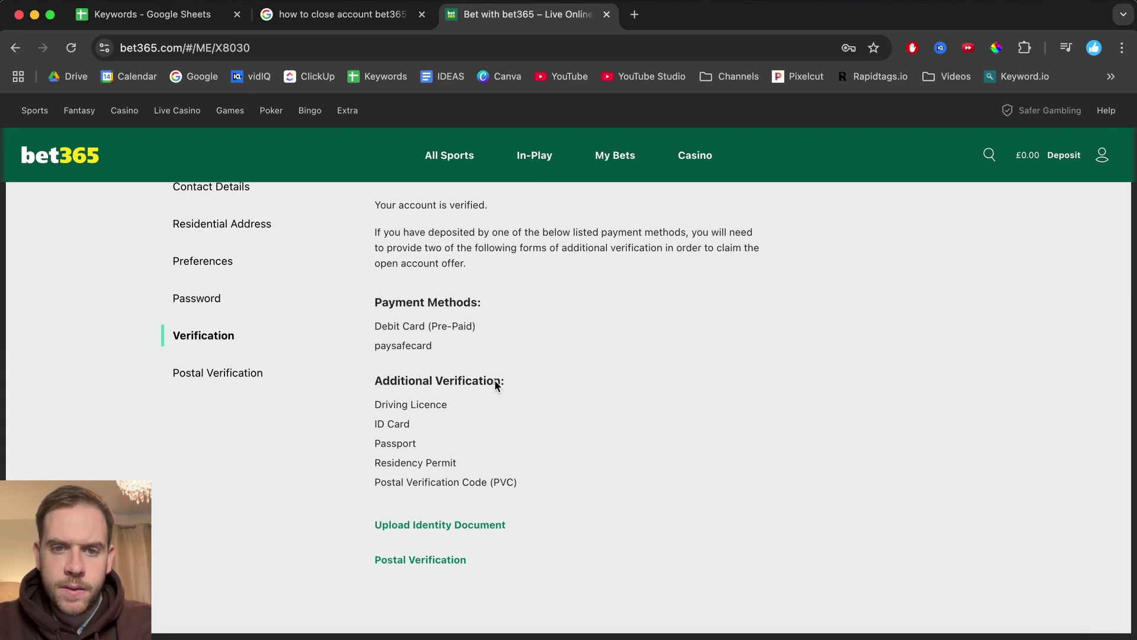
pyautogui.click(1102, 155)
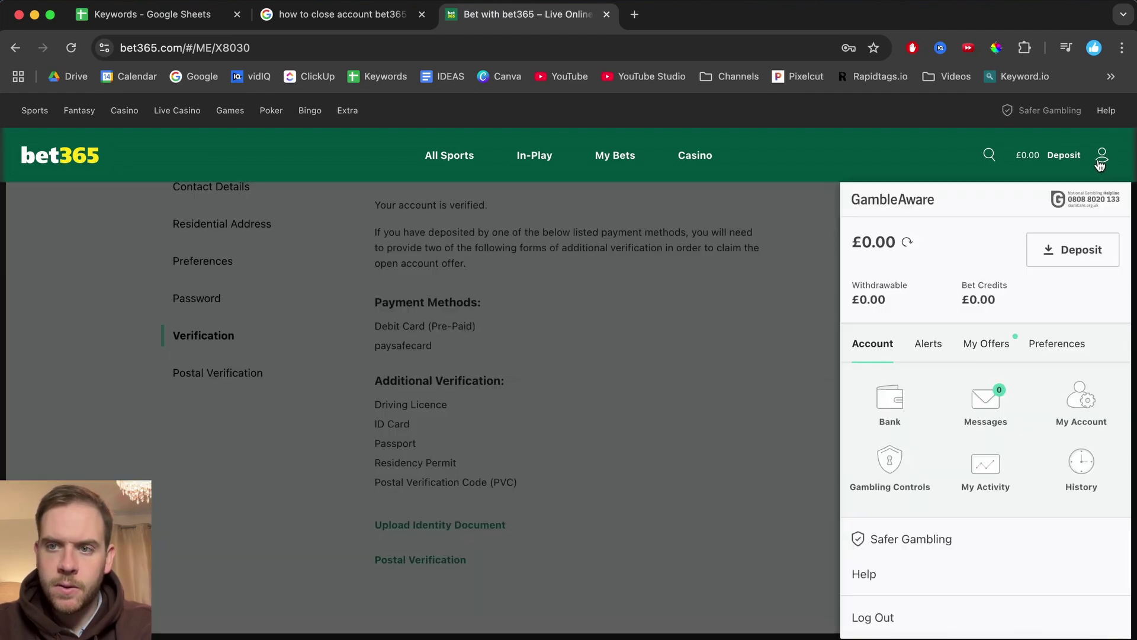
pyautogui.click(1082, 403)
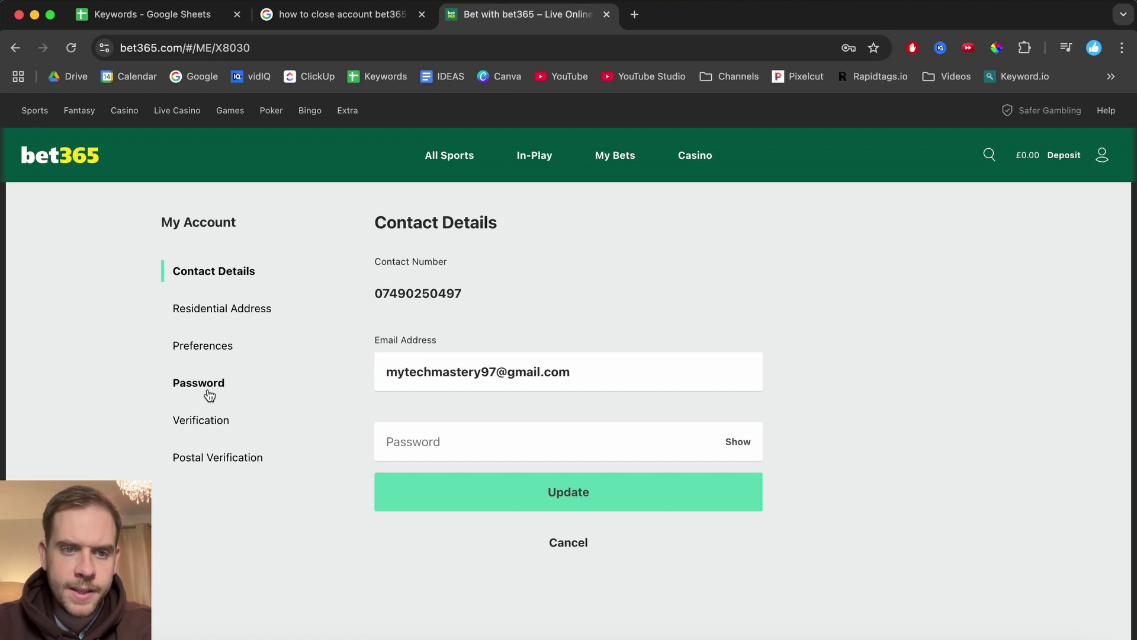
pyautogui.click(202, 421)
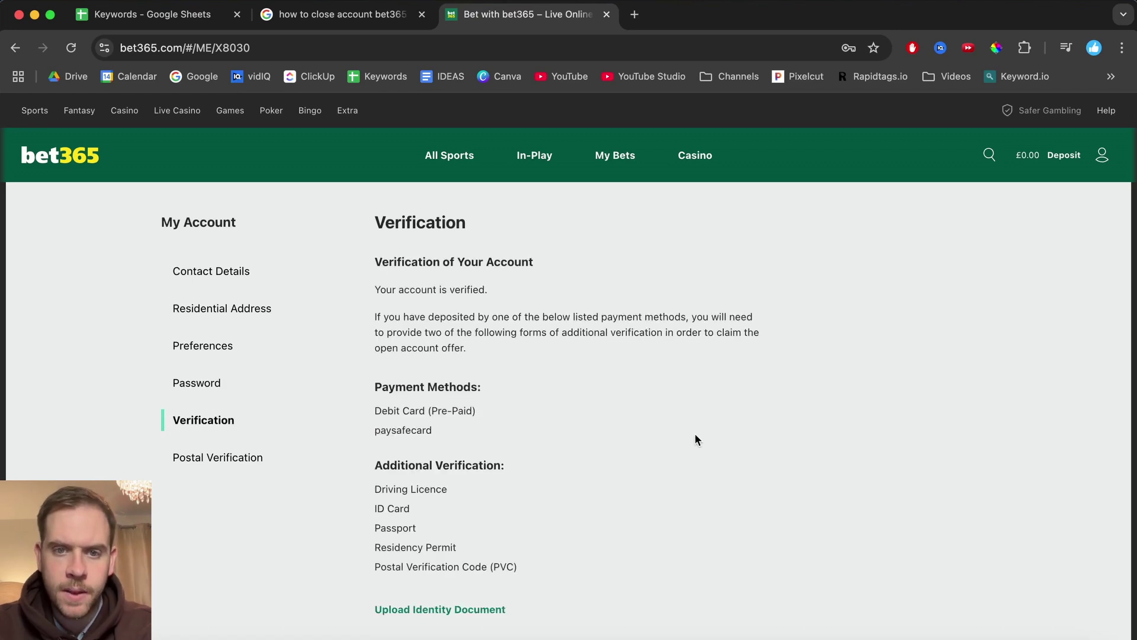
pyautogui.scroll(-3, 580, 349)
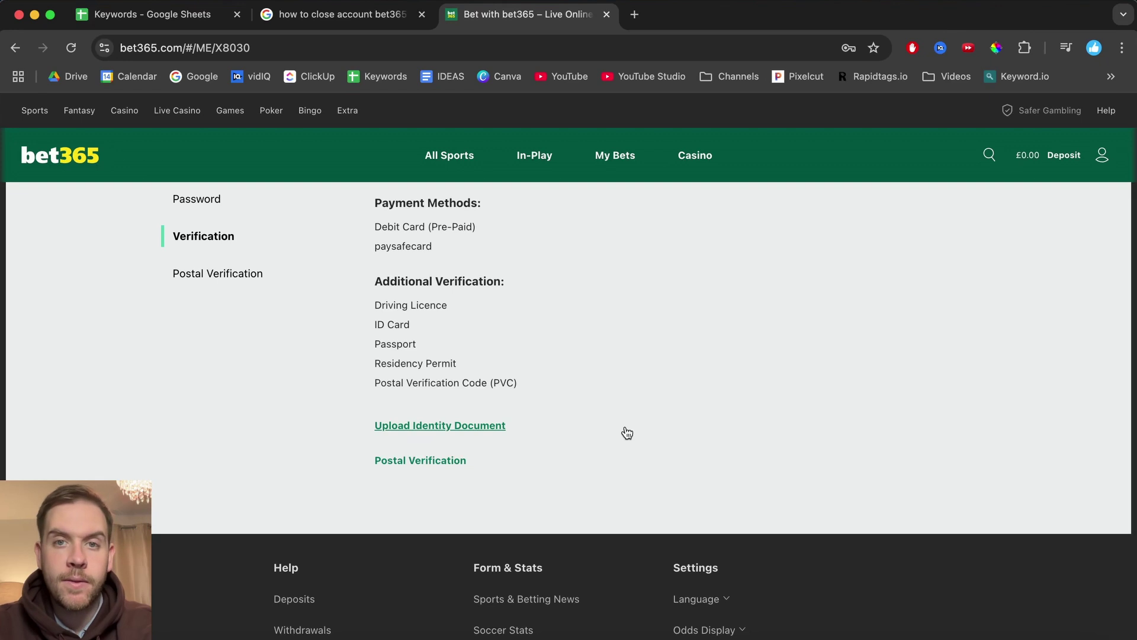
pyautogui.click(456, 430)
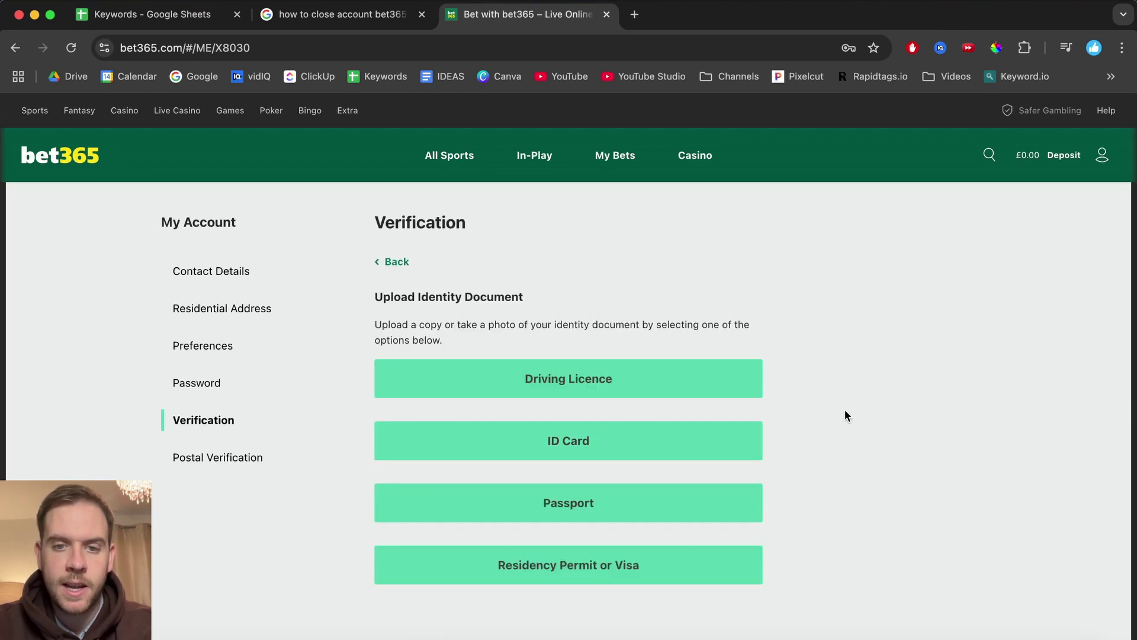
pyautogui.click(719, 386)
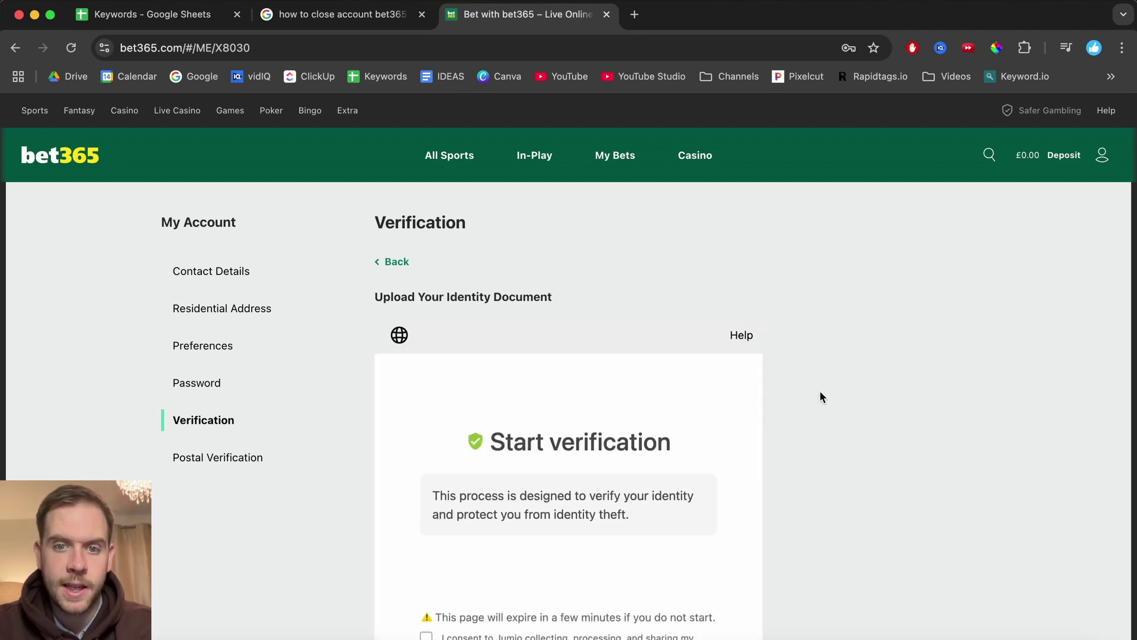
pyautogui.scroll(-2, 820, 392)
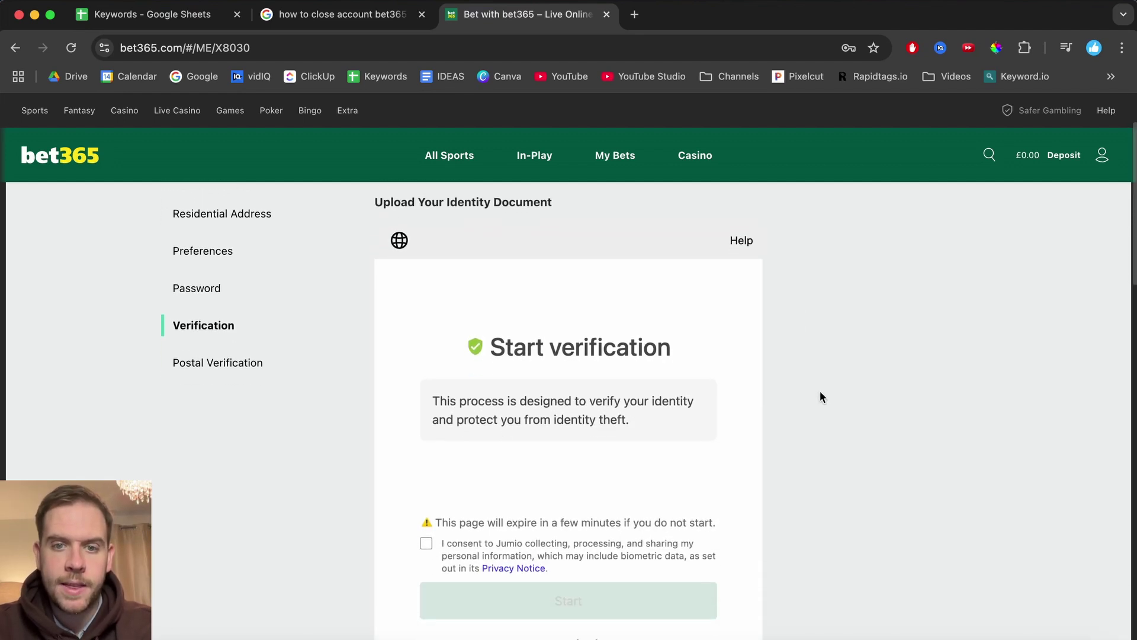
pyautogui.click(425, 521)
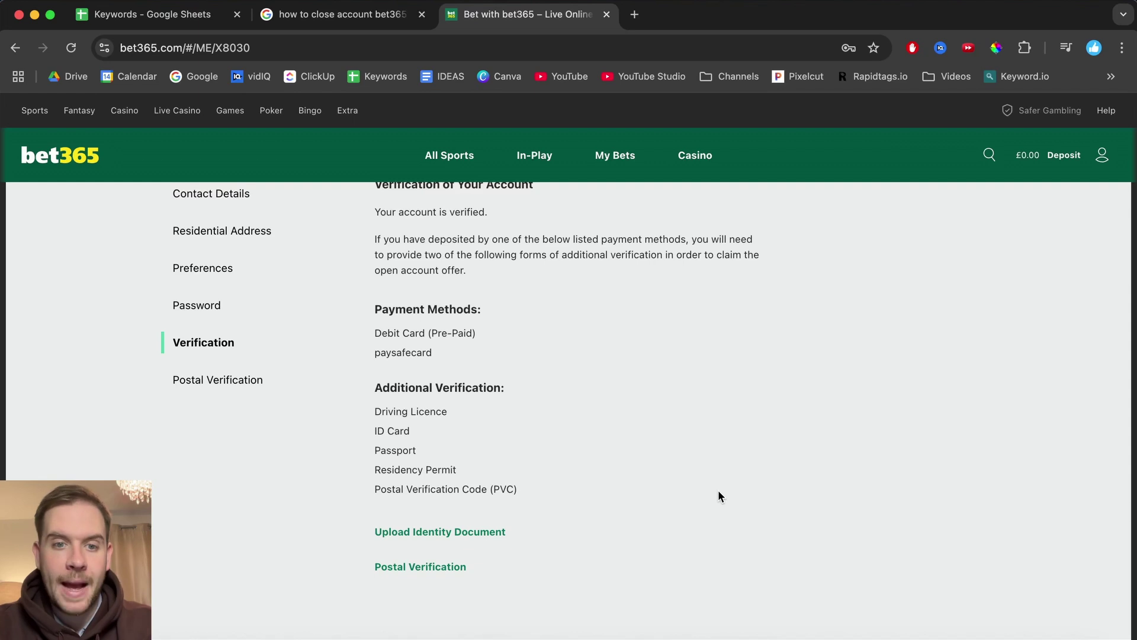
pyautogui.click(477, 533)
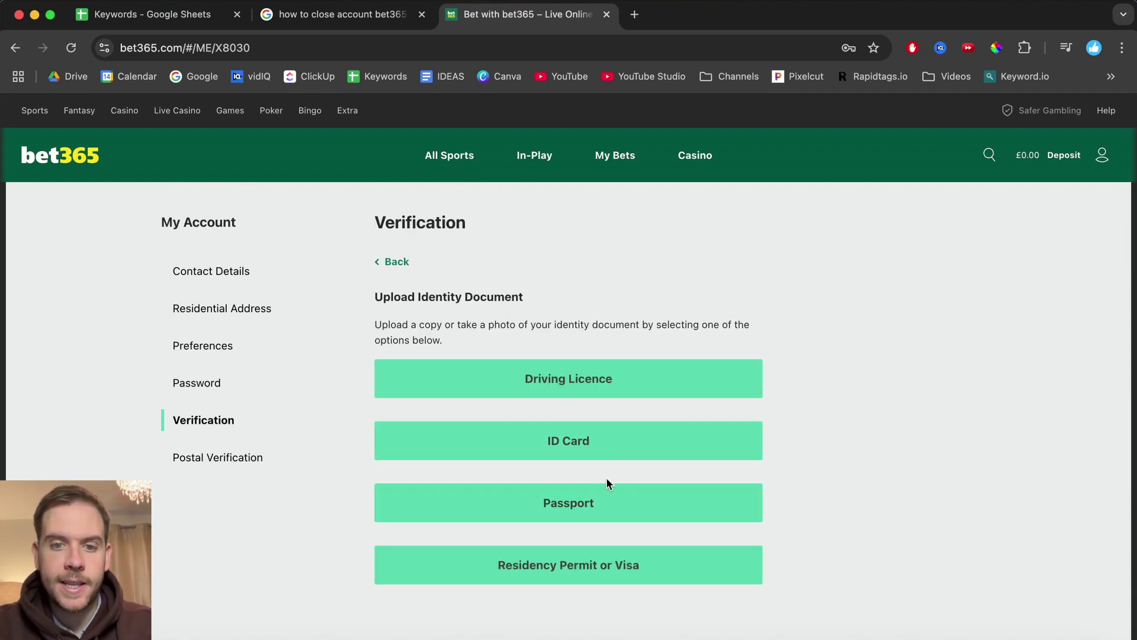
pyautogui.scroll(-2, 659, 569)
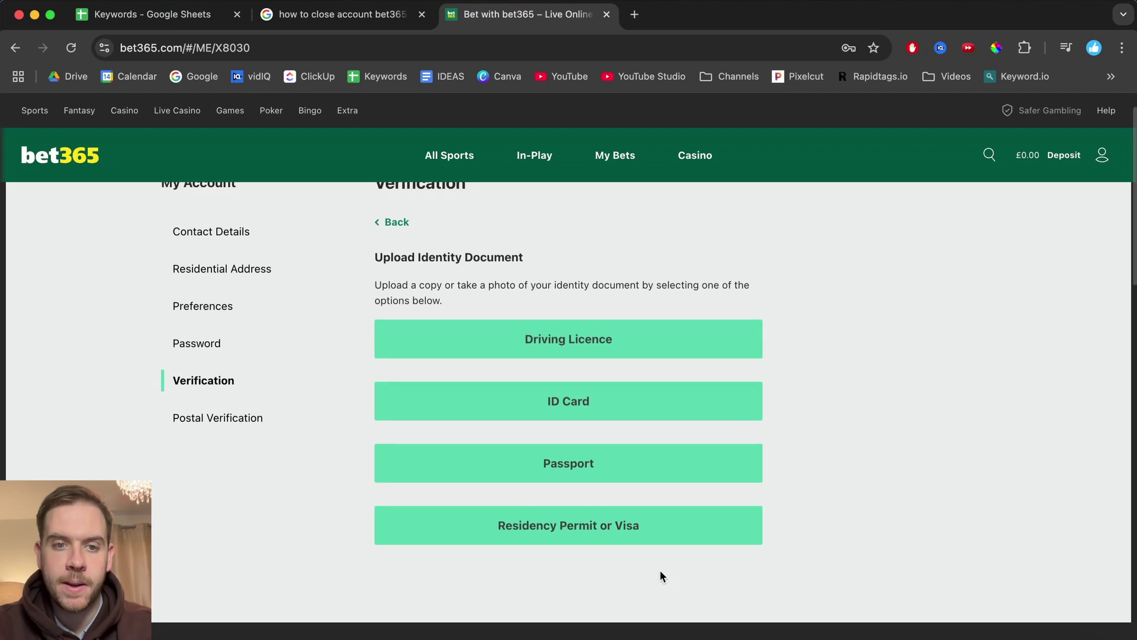
pyautogui.click(223, 420)
pyautogui.click(208, 424)
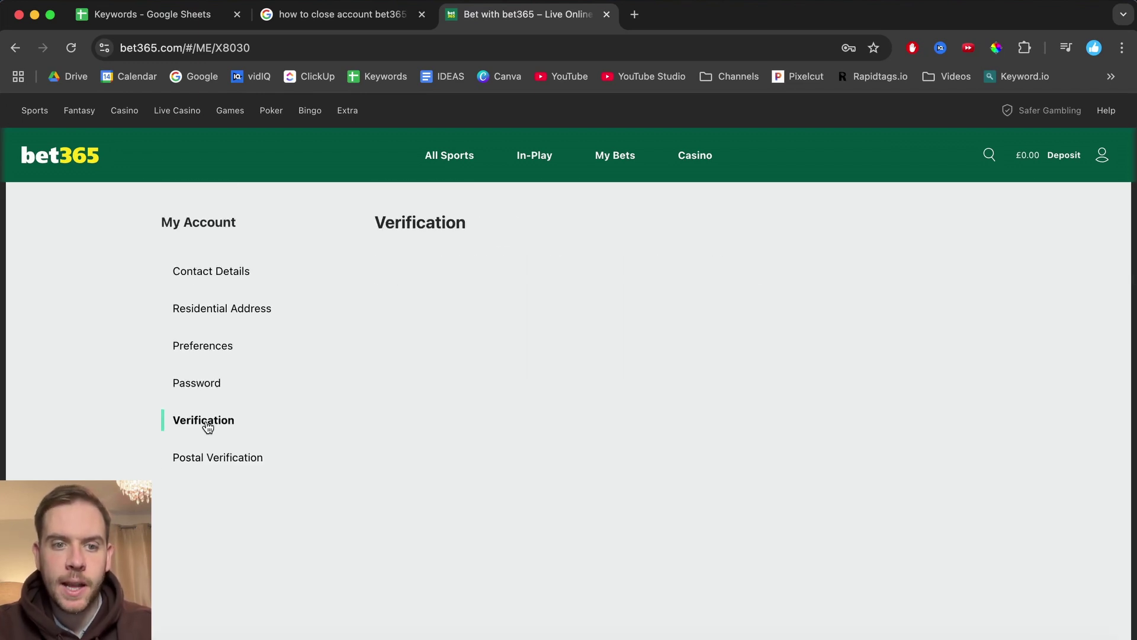
pyautogui.scroll(-4, 607, 503)
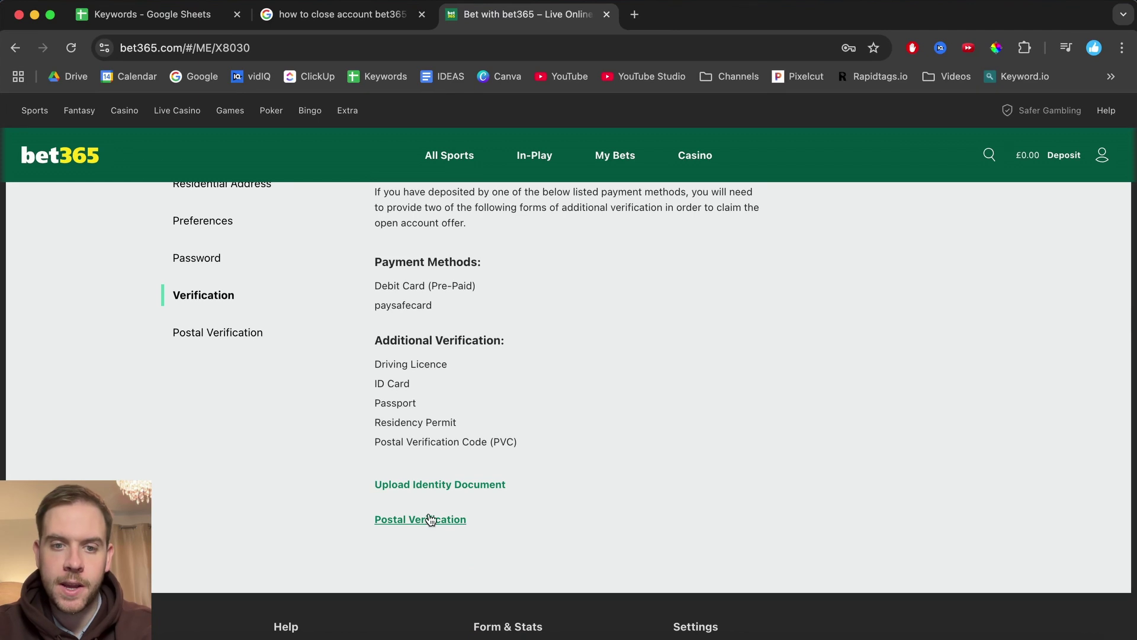
# Open the Postal Verification page and select the Postal Verification Code field.
pyautogui.click(429, 518)
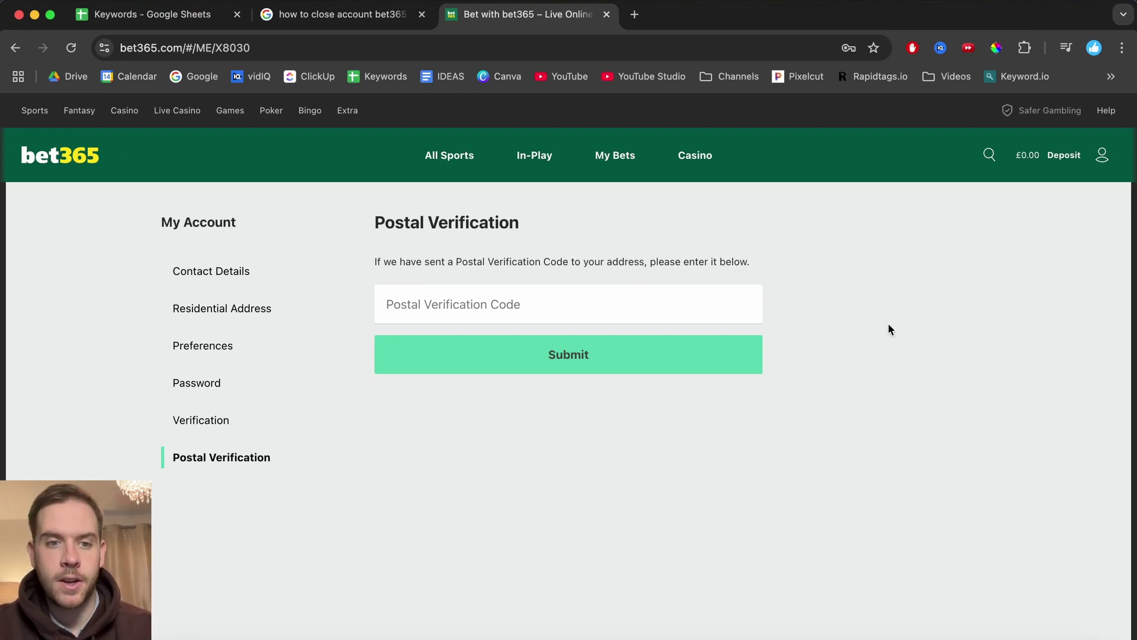
pyautogui.click(505, 302)
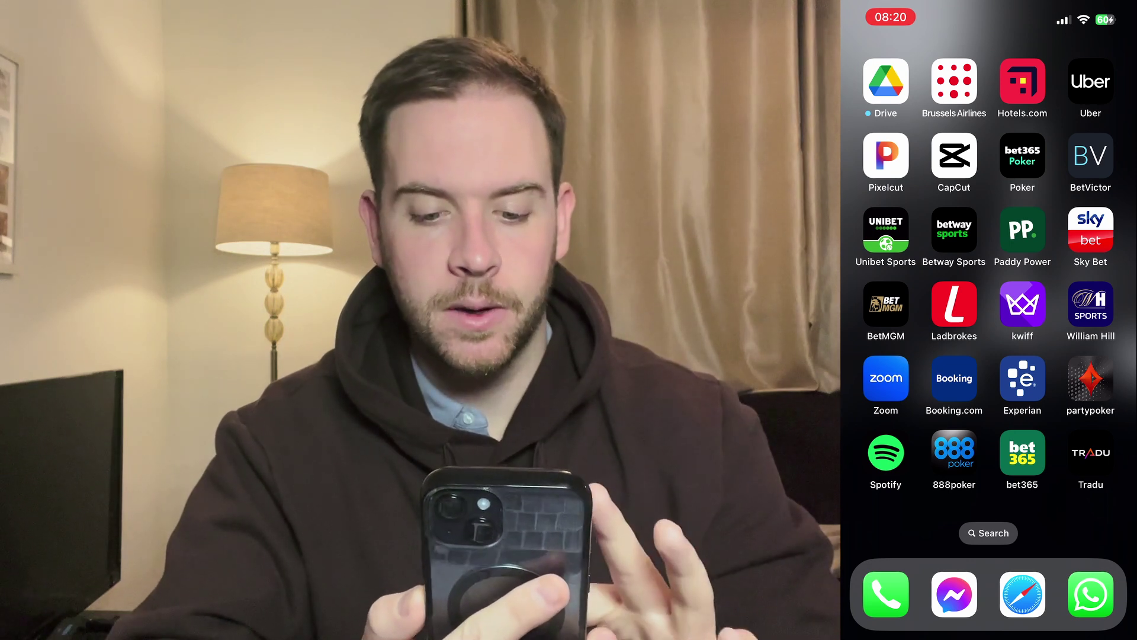
# Launch the bet365 iOS app and pass the location check.
pyautogui.click(1022, 452)
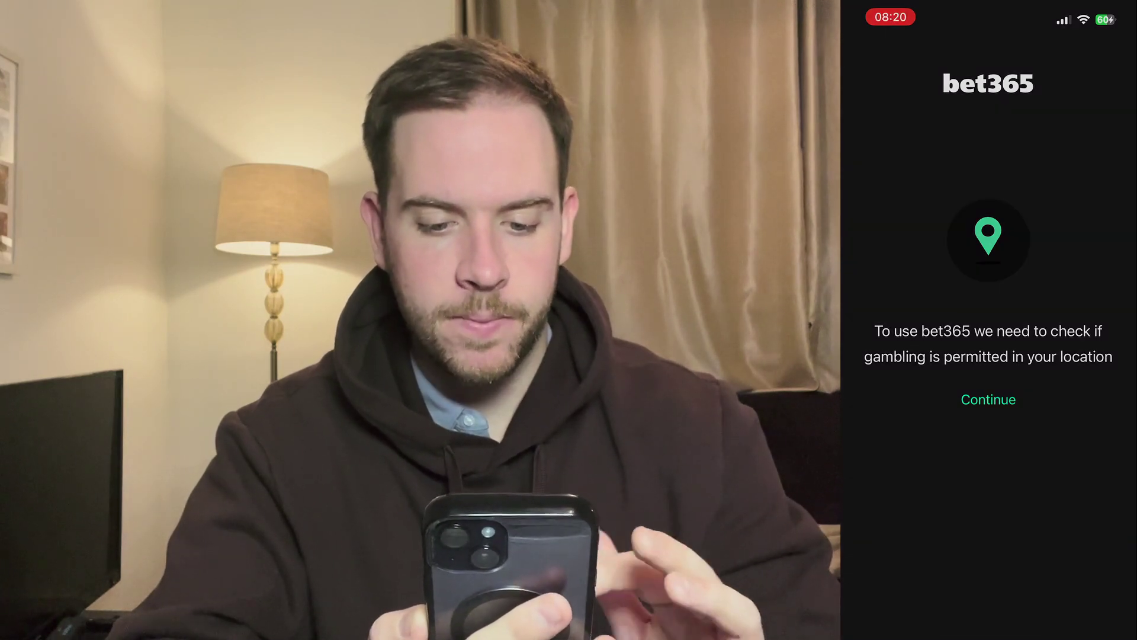
pyautogui.click(988, 399)
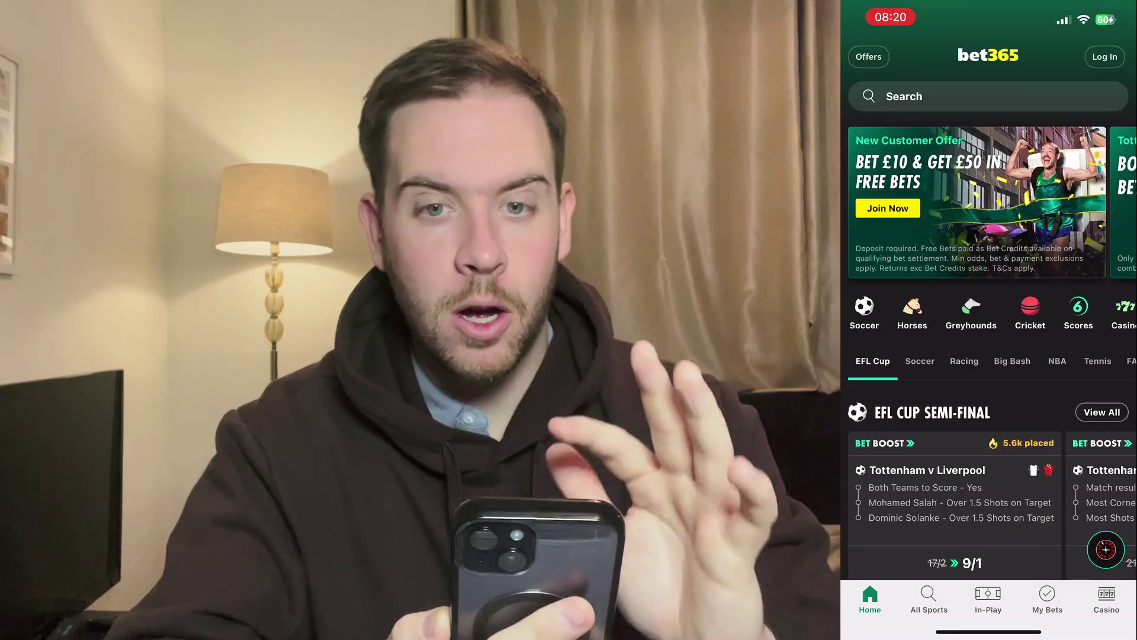
# Log in with the new account, skip saving the password, enable Face ID, and close the message notice.
pyautogui.click(1104, 56)
pyautogui.click(988, 106)
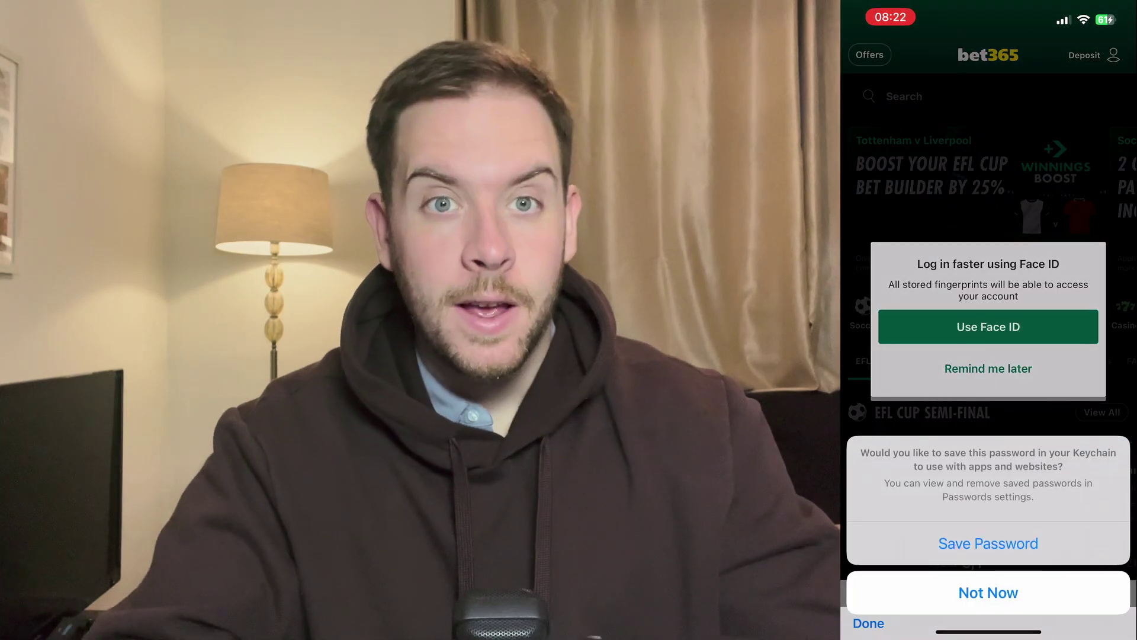
pyautogui.click(988, 592)
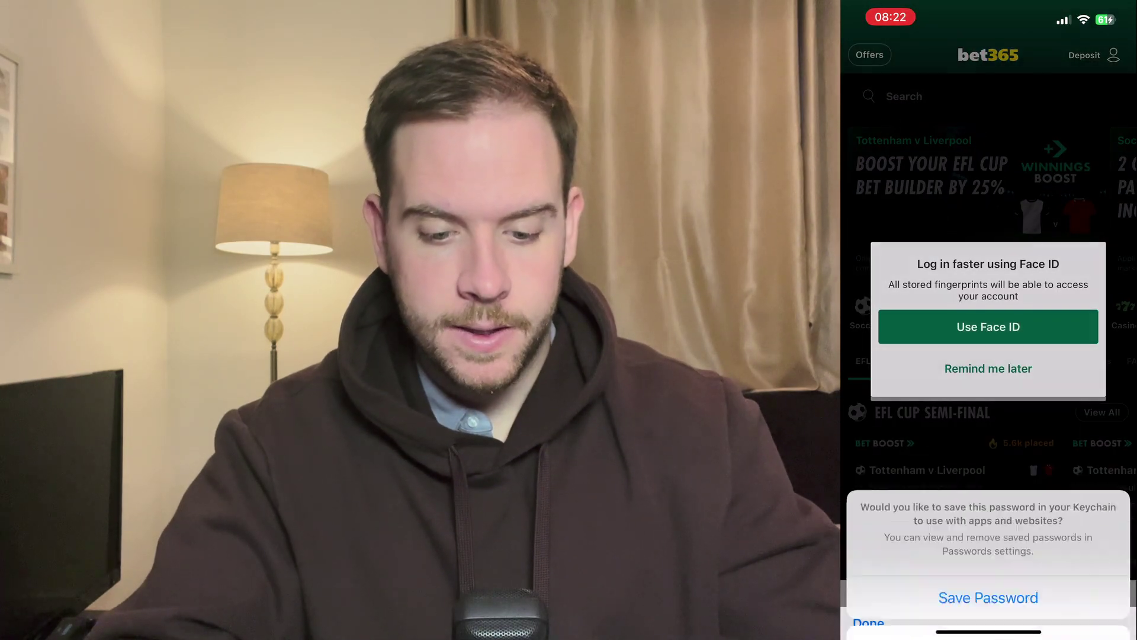
pyautogui.click(988, 368)
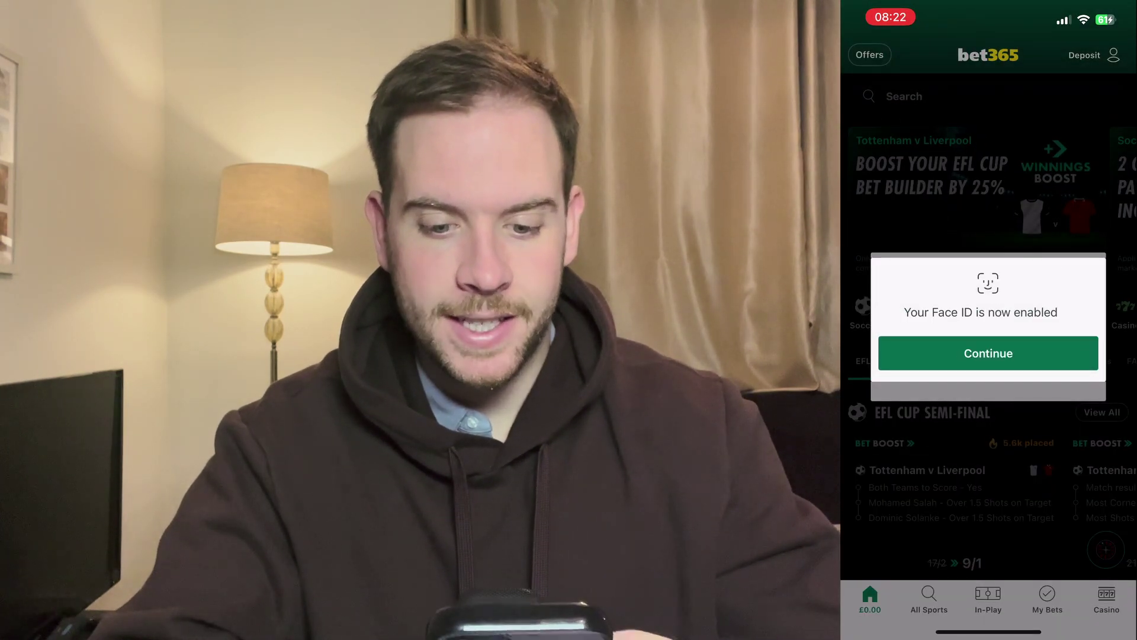
pyautogui.click(988, 353)
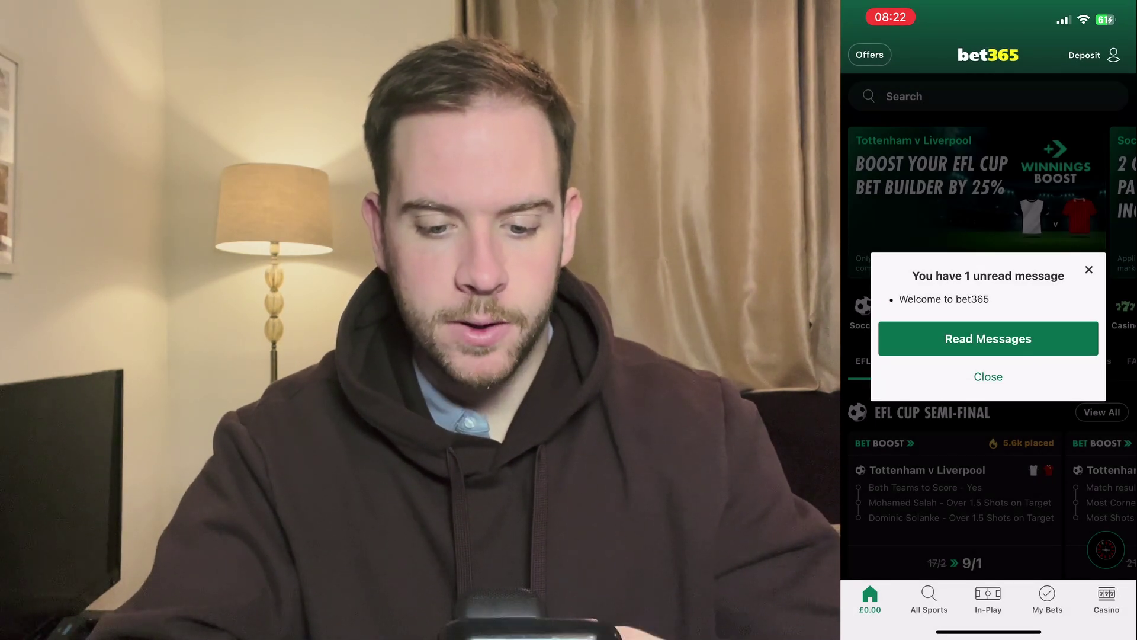
pyautogui.click(987, 377)
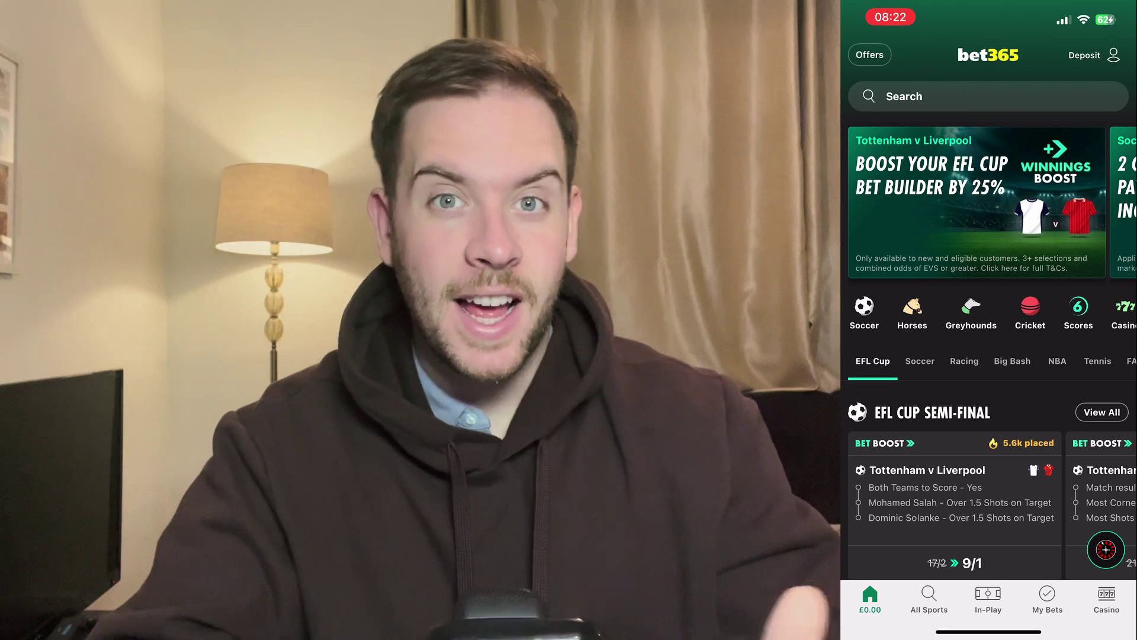